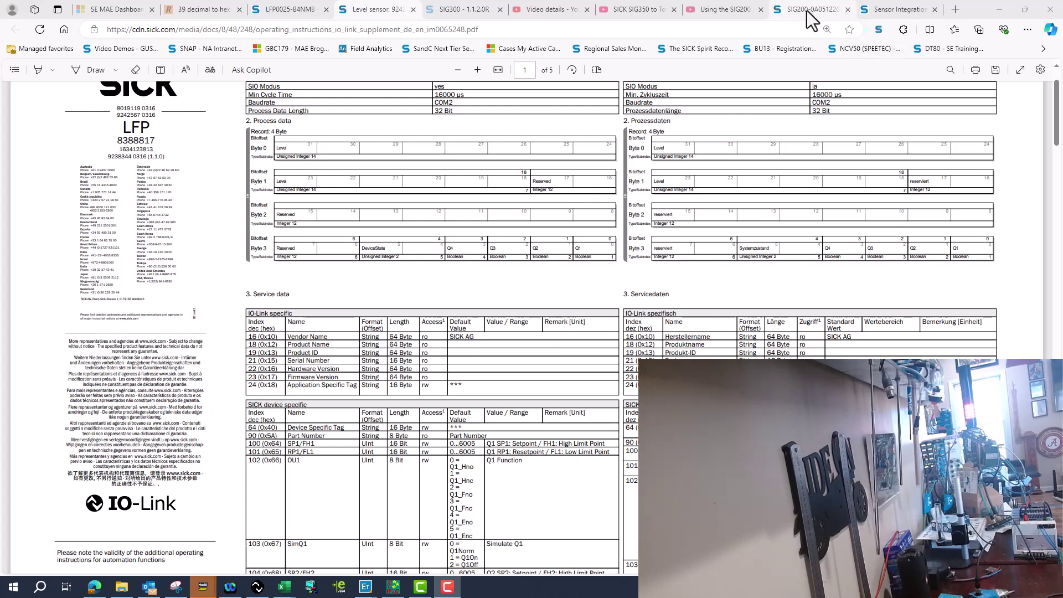
Step: Bring up the SIG200 EtherNet/IP operating instructions PDF tab in Edge
click(808, 12)
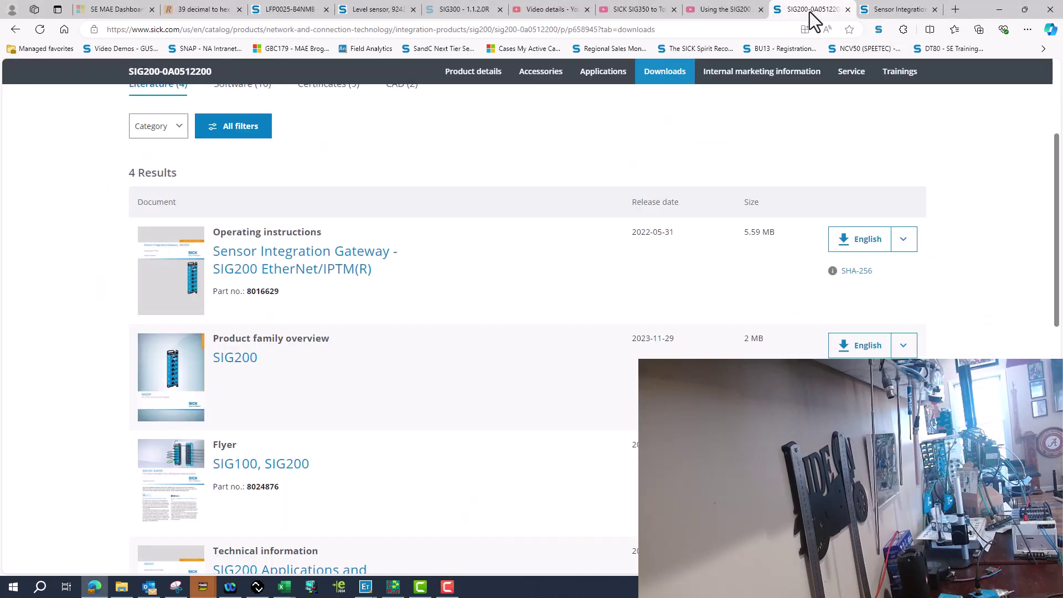
click(897, 10)
scroll(430, 293, up, 10)
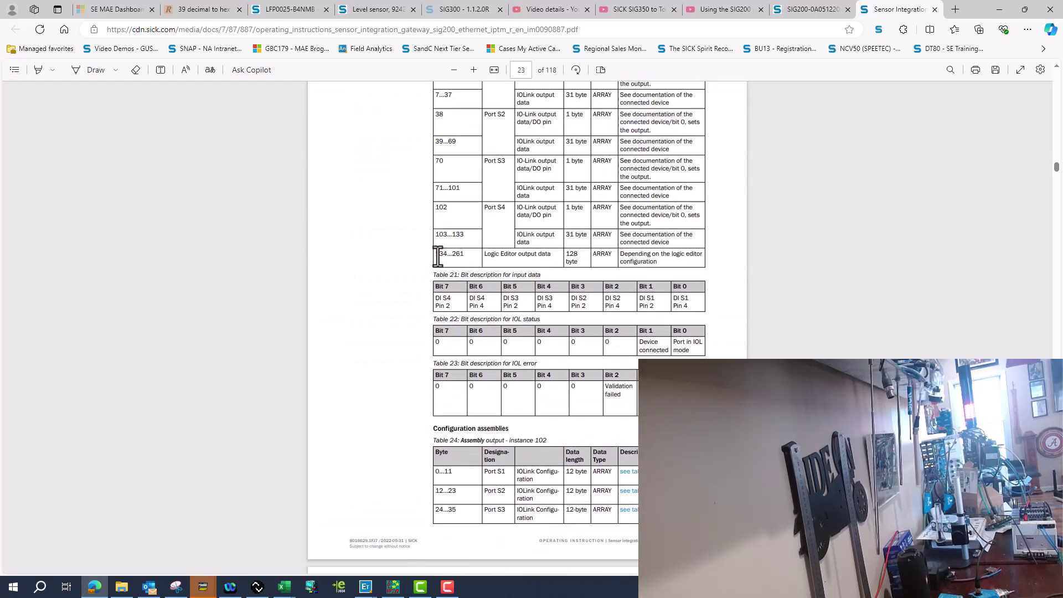
scroll(484, 279, up, 1)
scroll(484, 279, up, 4)
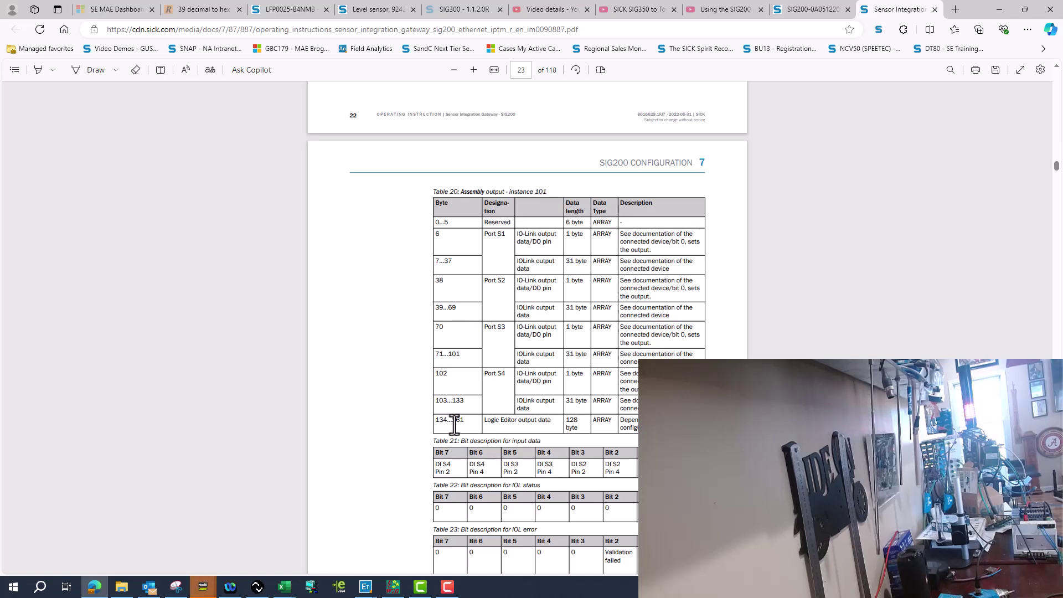
Step: Scroll to page 22 and highlight byte 327, the end of Logic Editor input data
scroll(496, 425, up, 2)
scroll(497, 425, up, 20)
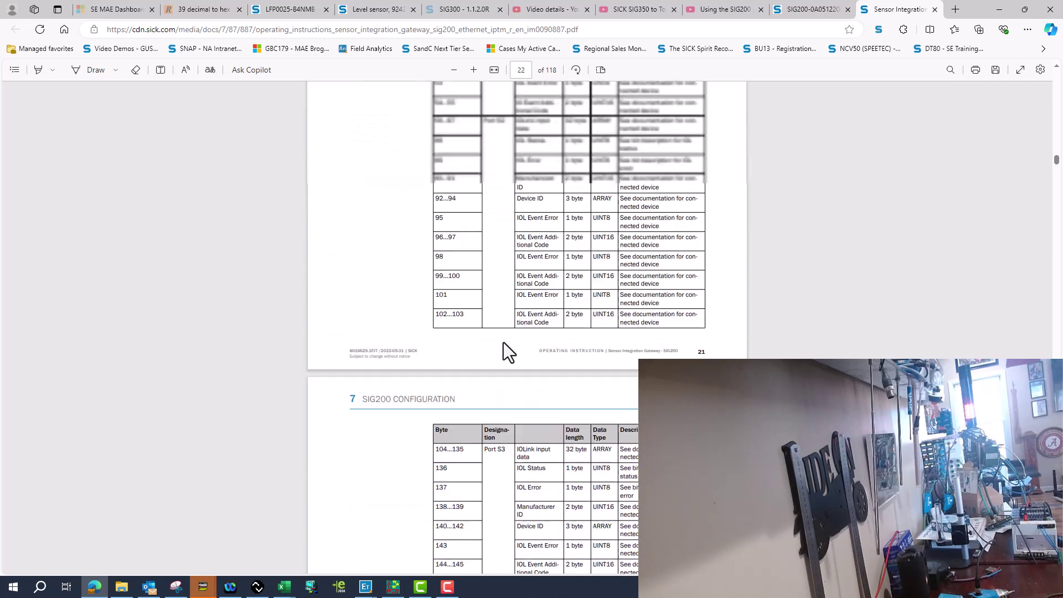
scroll(504, 342, up, 10)
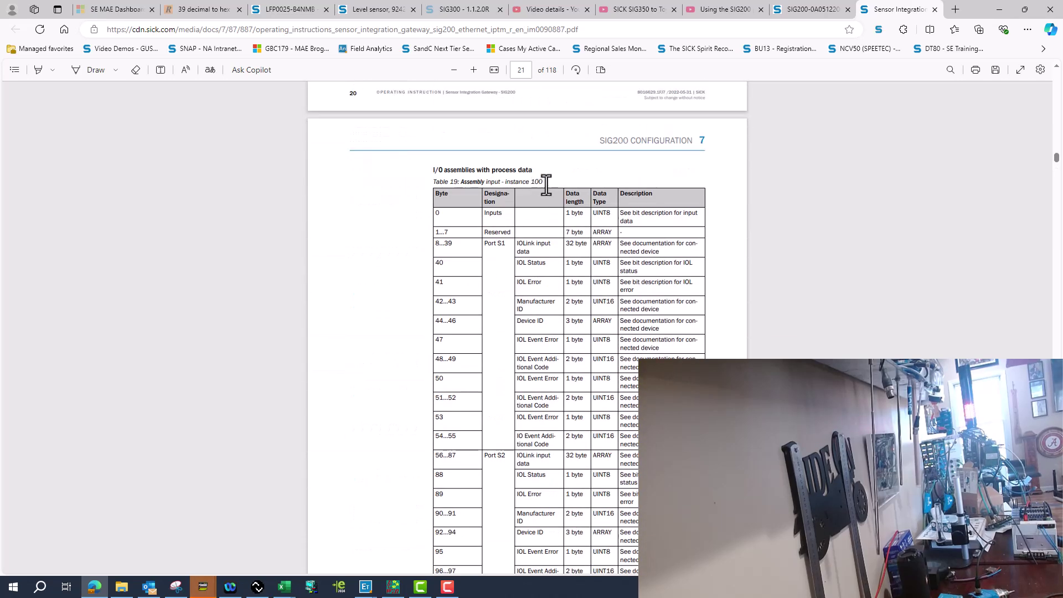
scroll(533, 321, down, 20)
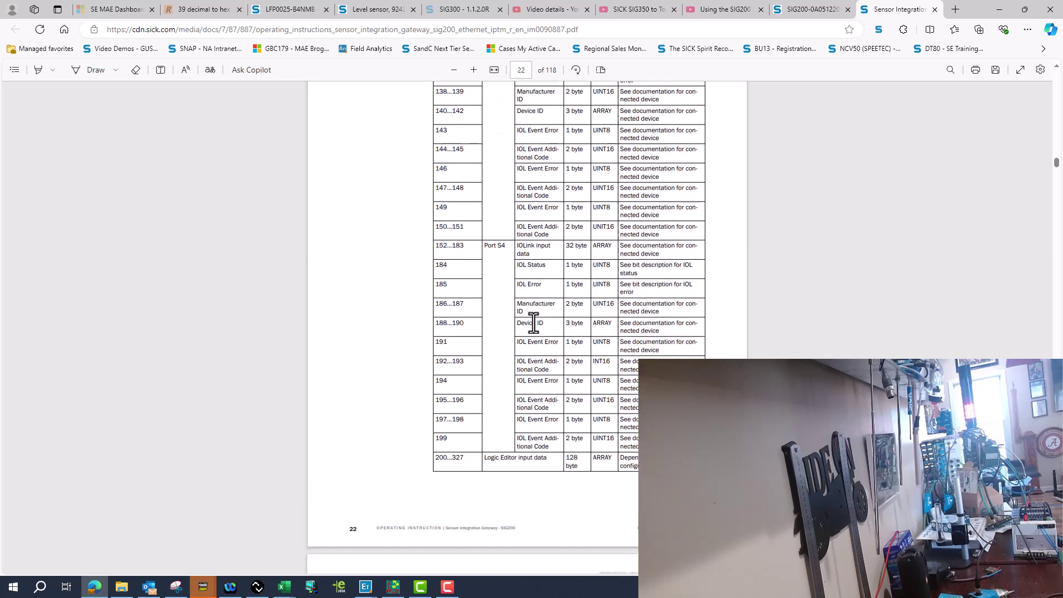
drag(451, 432, 463, 431)
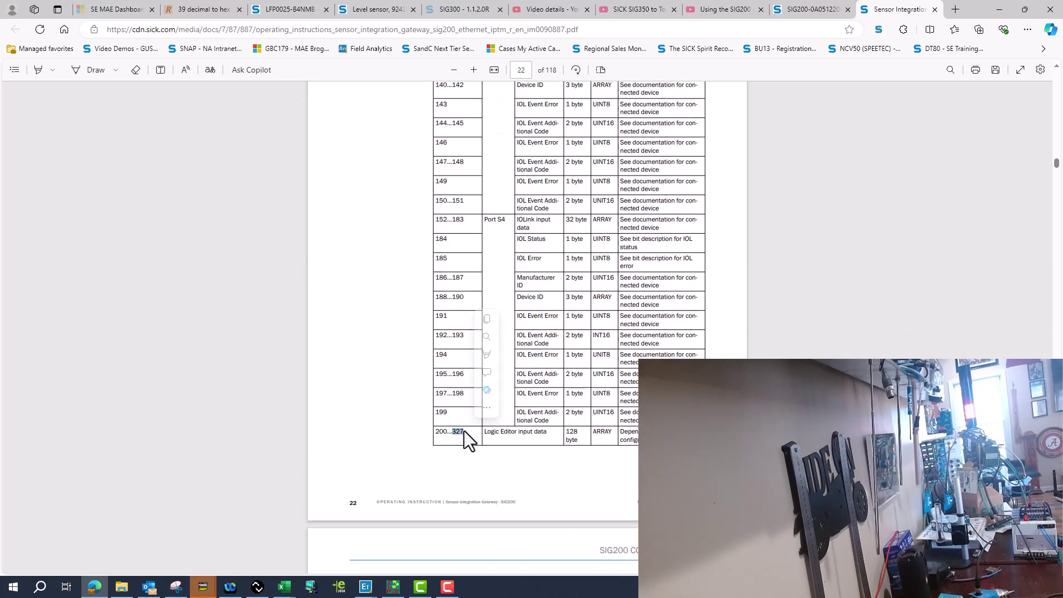
click(465, 435)
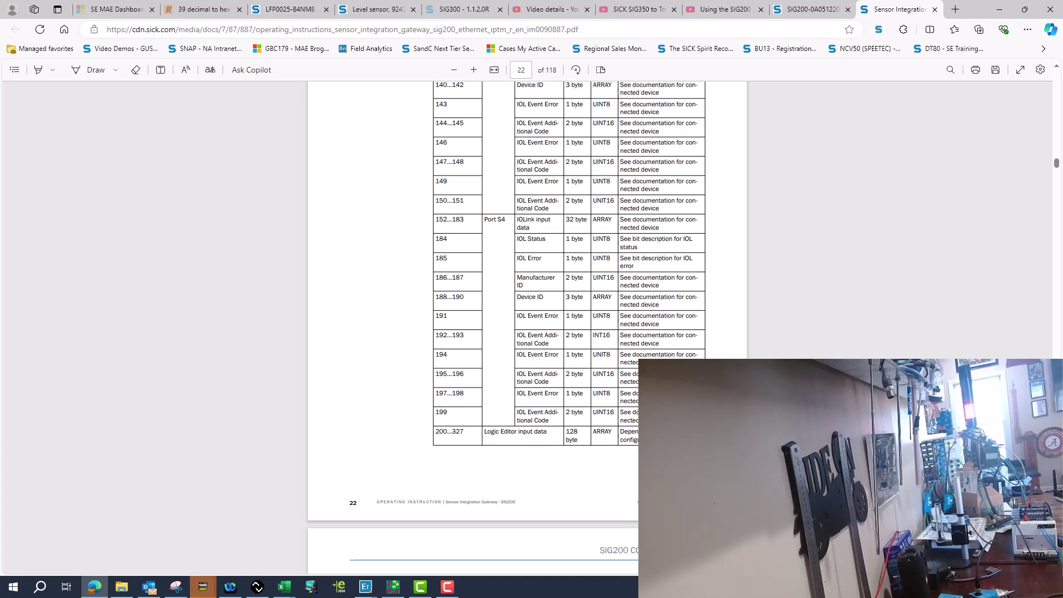
Step: Maximize PCwin and show link L1's EtherNet/IP connection details for 192.168.1.23
click(393, 587)
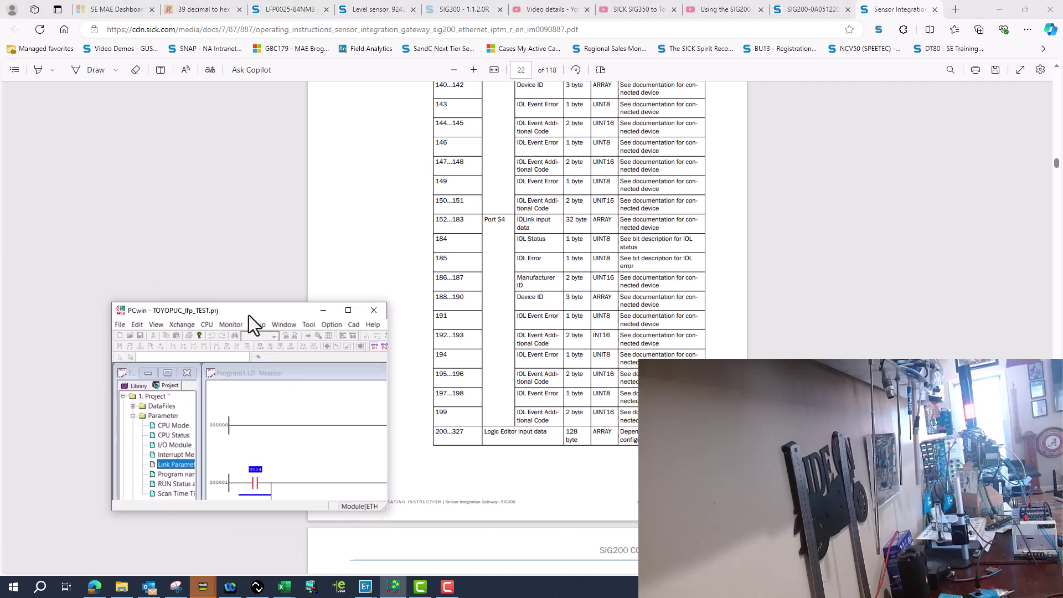
drag(285, 271, 305, 1)
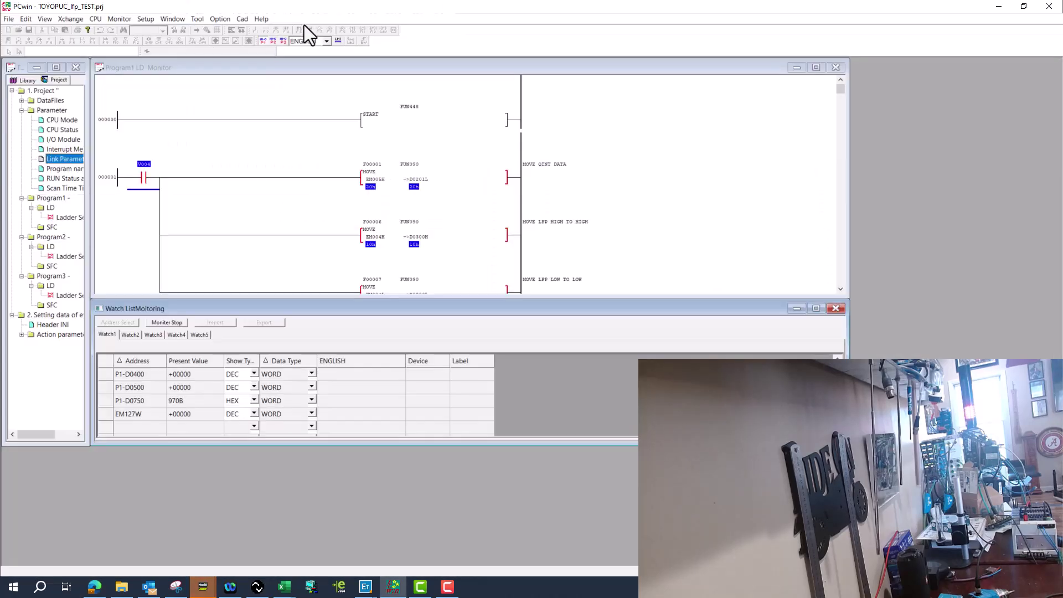
double_click(71, 162)
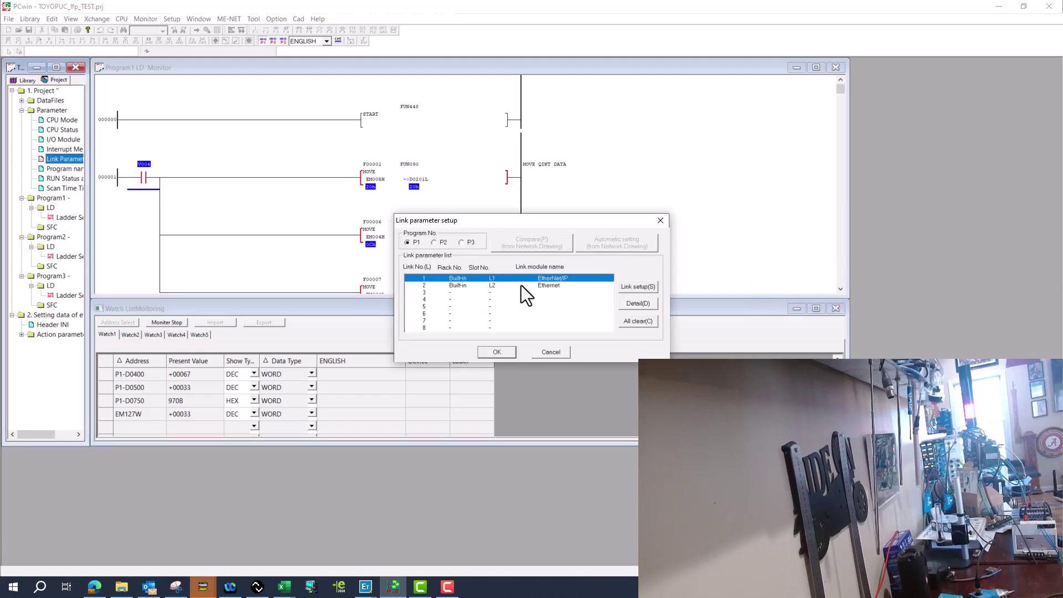
click(634, 290)
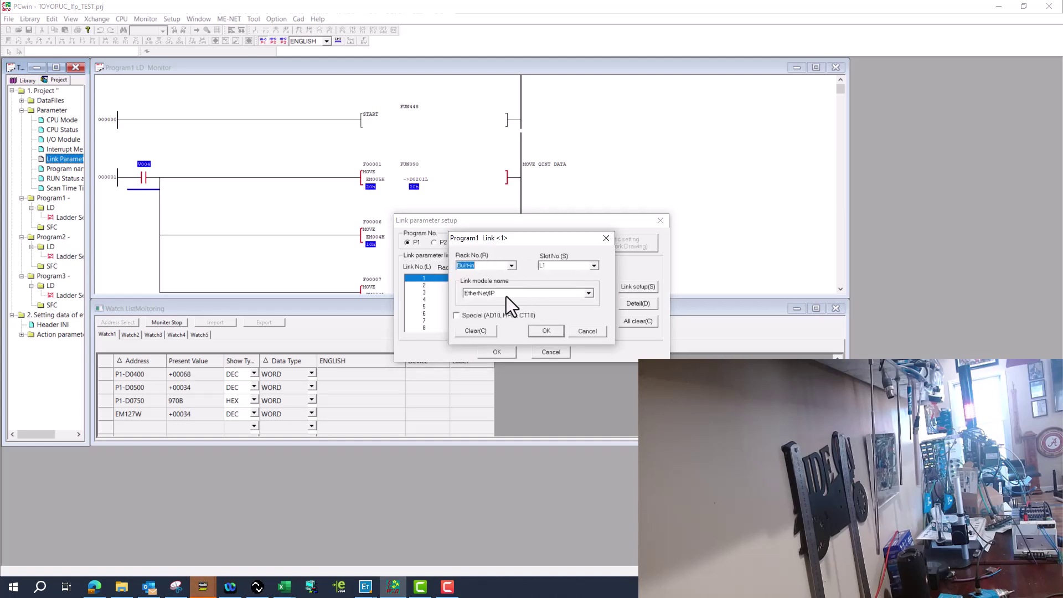
click(597, 333)
click(640, 304)
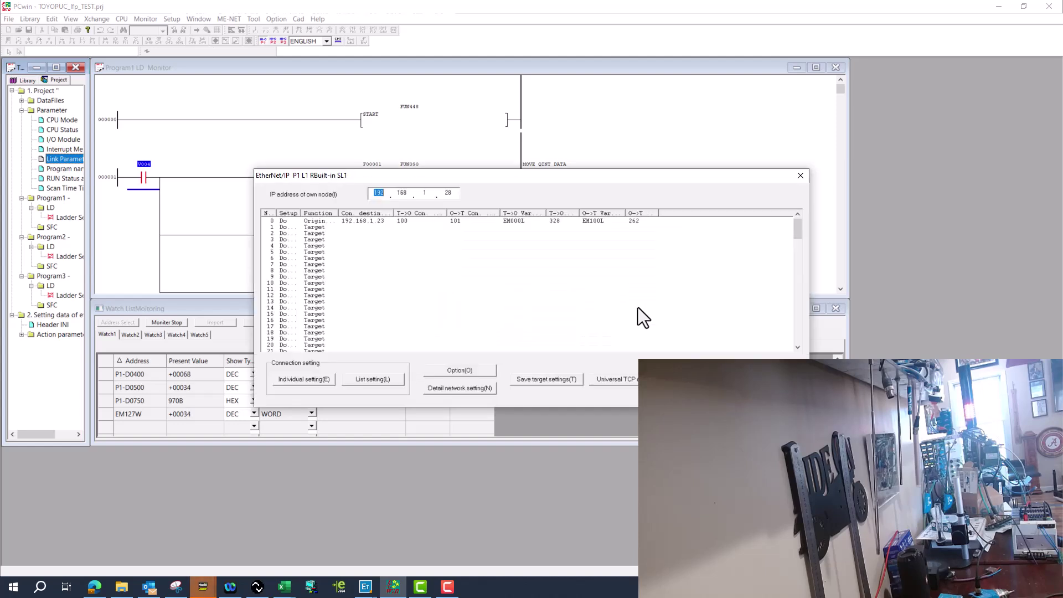
Step: Review connection 0's input area: EM000L, 328 bytes
double_click(373, 221)
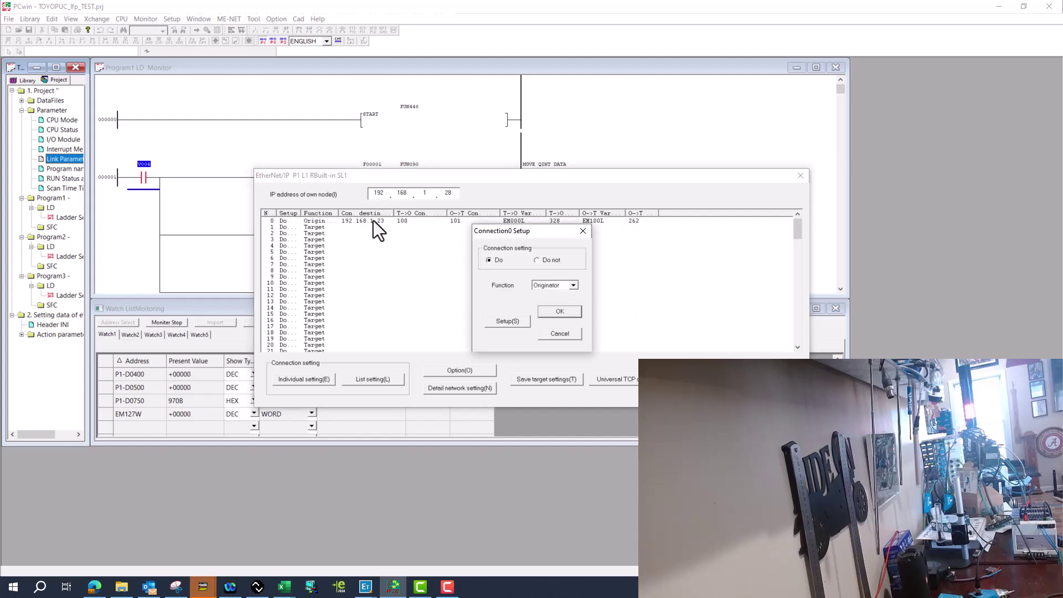
click(496, 323)
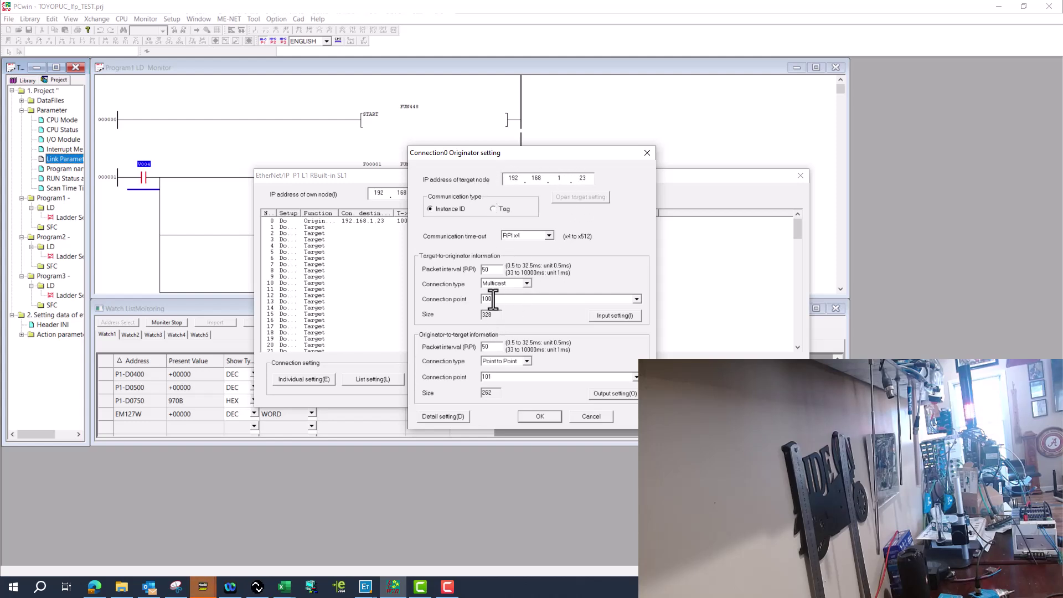
click(602, 314)
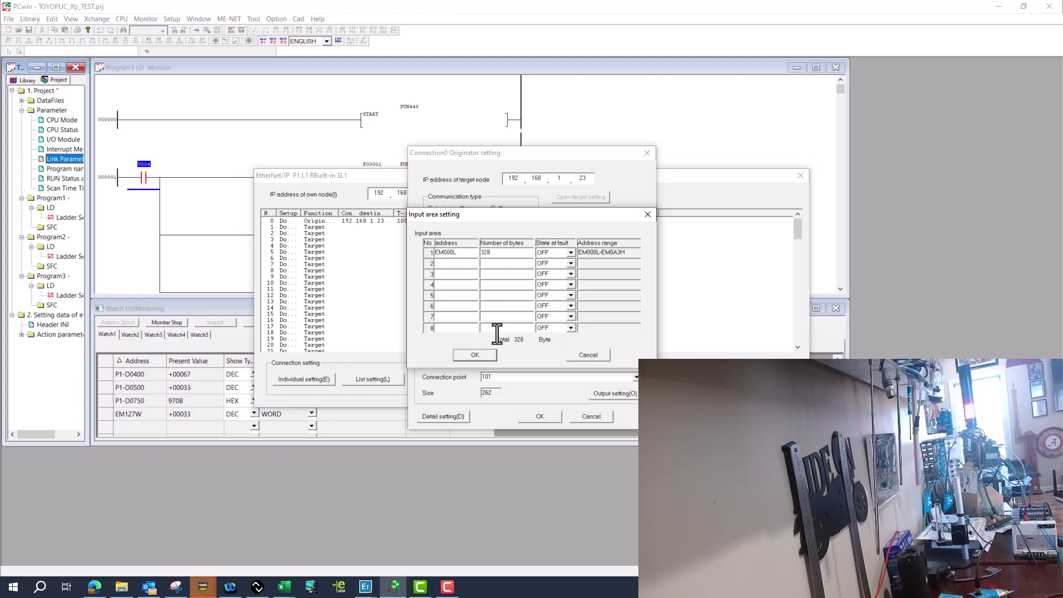
click(477, 355)
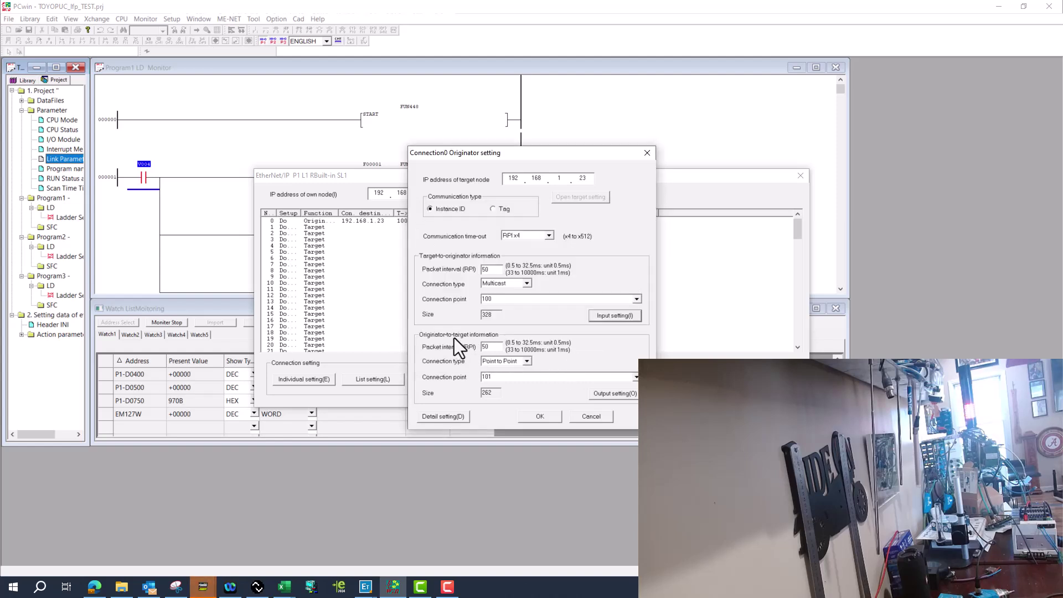
Step: Review the EM100L 262-byte output area, then close all connection dialogs unchanged
click(605, 395)
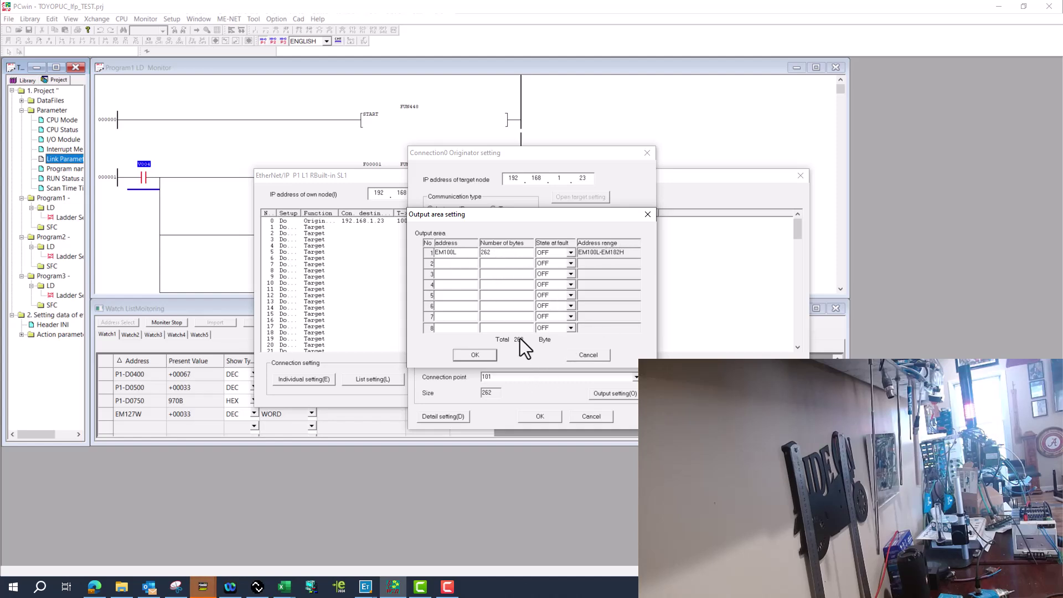
click(588, 356)
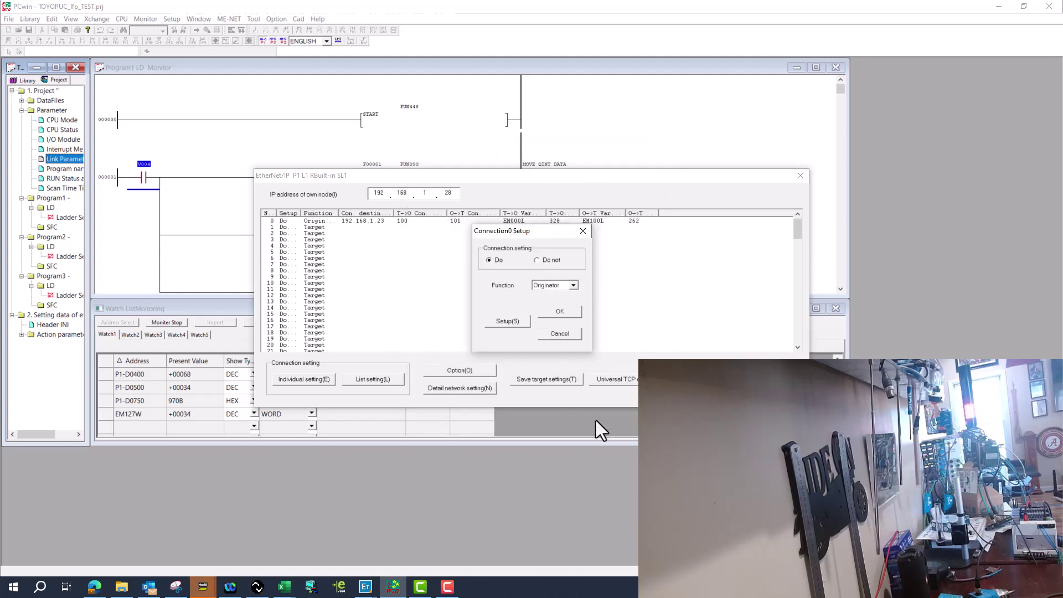
click(596, 421)
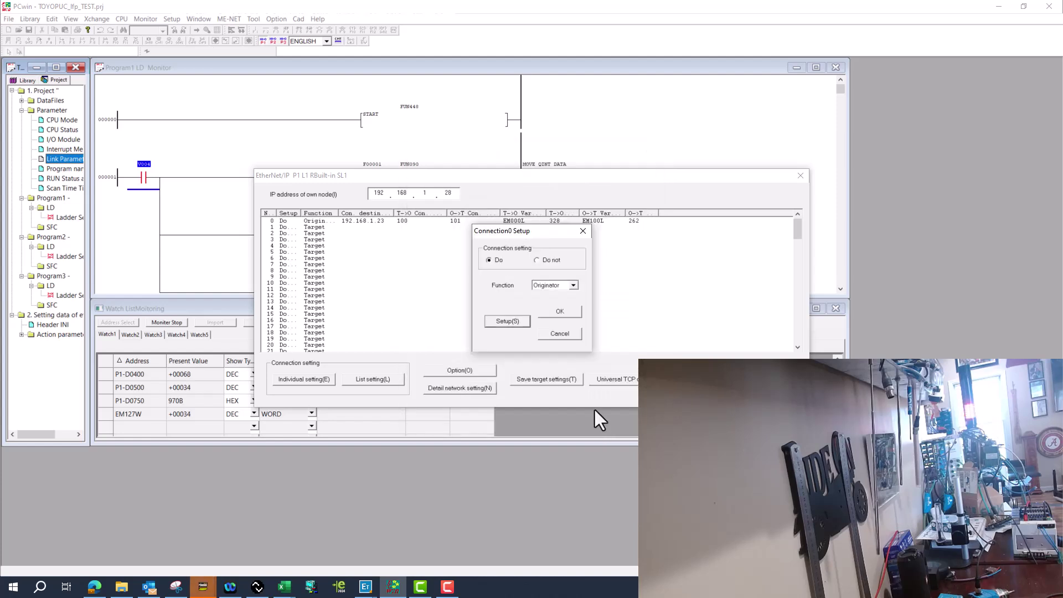
click(575, 334)
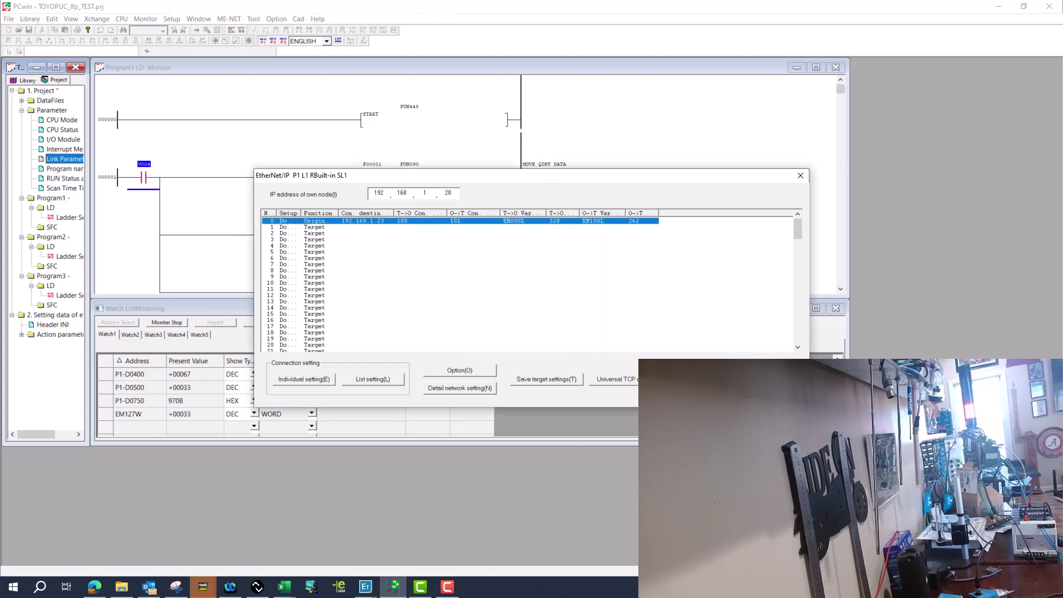
key(Return)
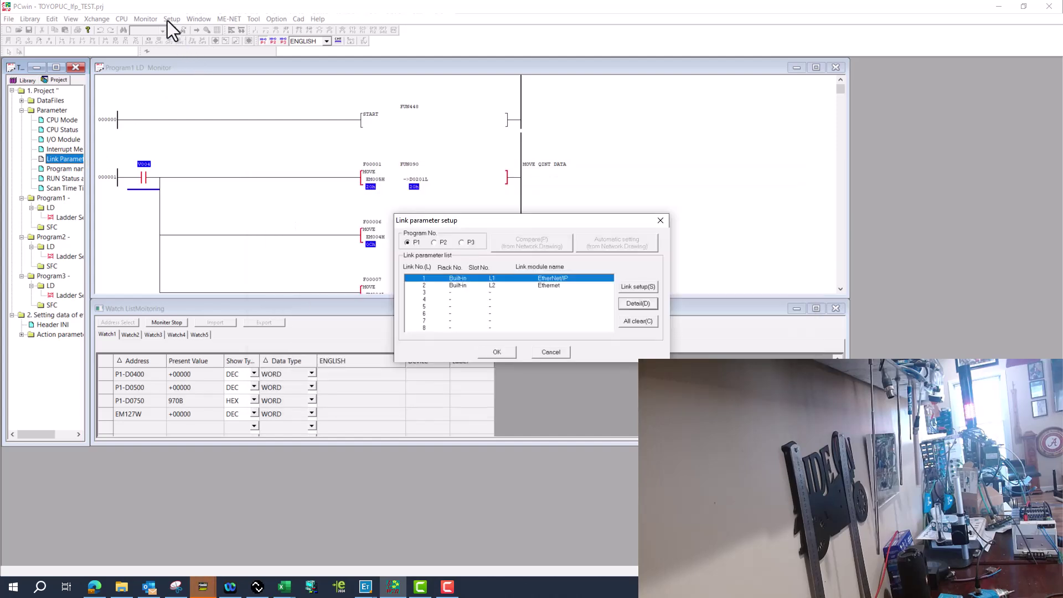
Step: Close link setup and live-monitor EM registers from EM000L, checking EM004W
click(660, 220)
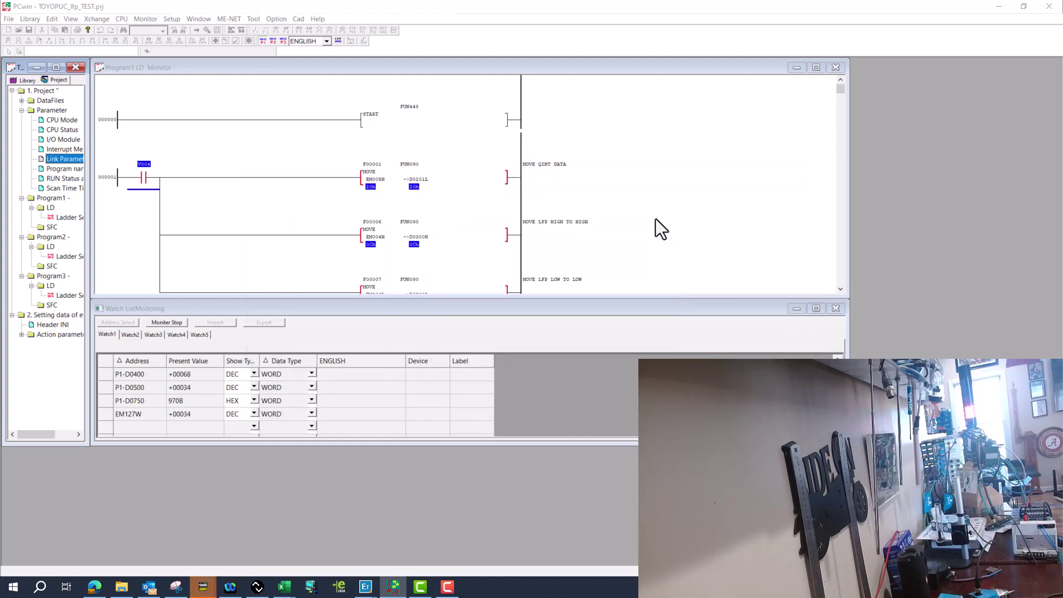
click(172, 19)
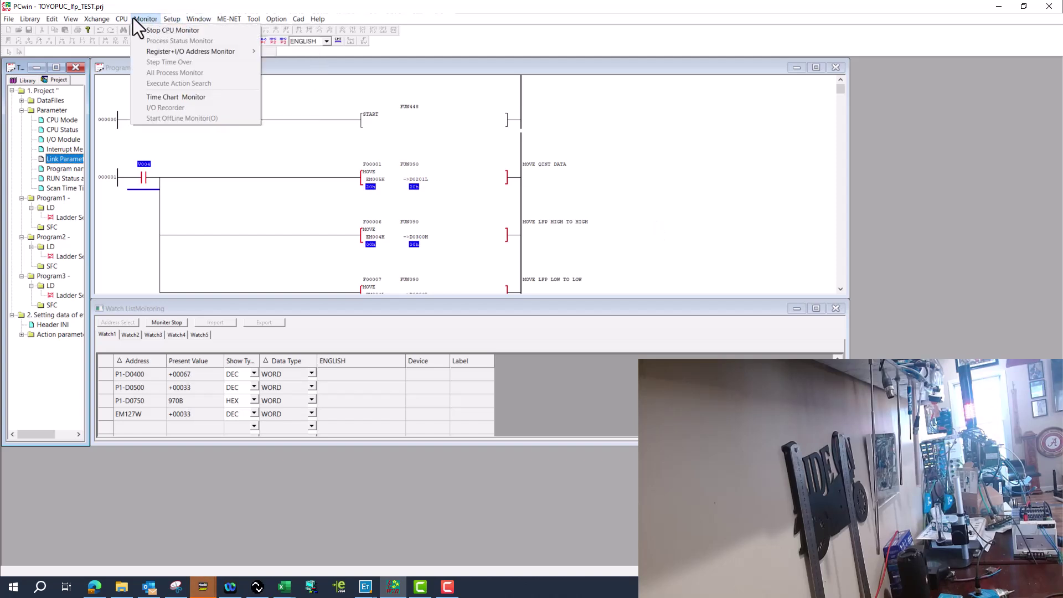
mouse_move(164, 51)
click(277, 53)
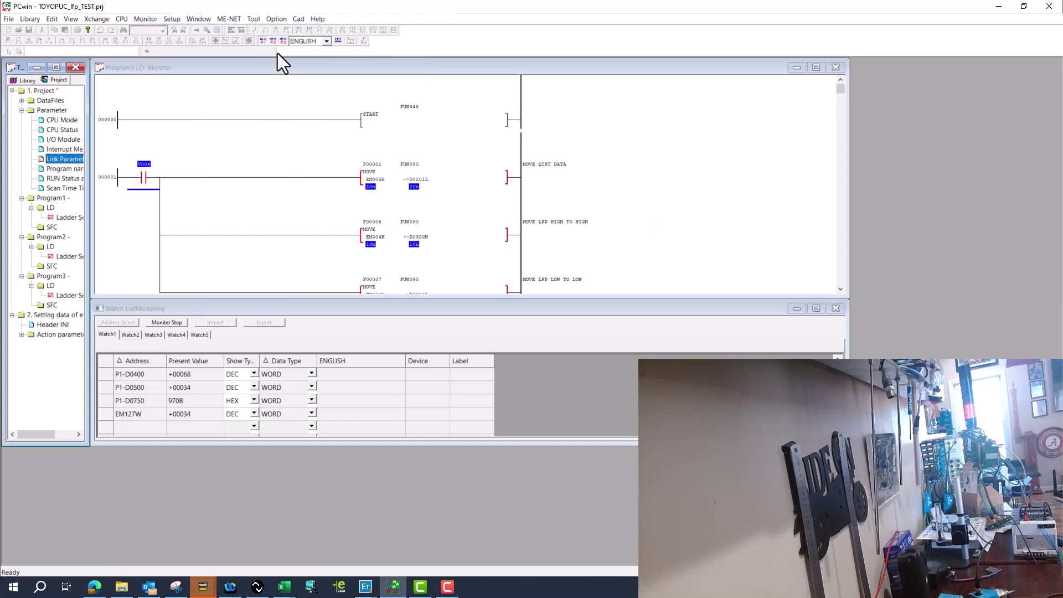
click(429, 217)
click(500, 392)
click(563, 282)
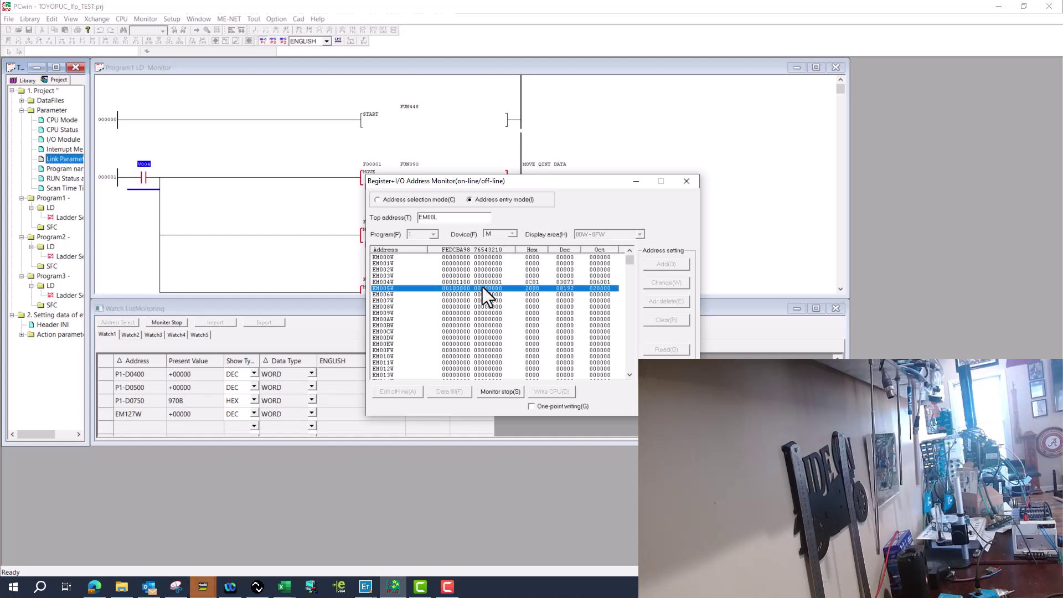
click(687, 181)
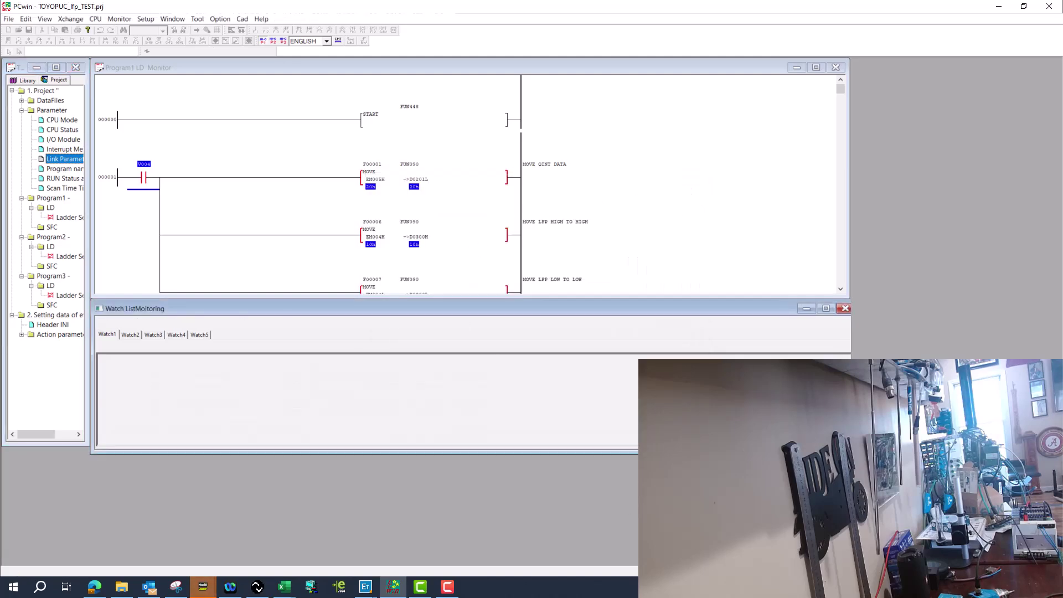
Step: Resize the watch list and ladder windows, then move the watch list off the MOVE rungs
drag(847, 443, 981, 540)
drag(832, 297, 842, 446)
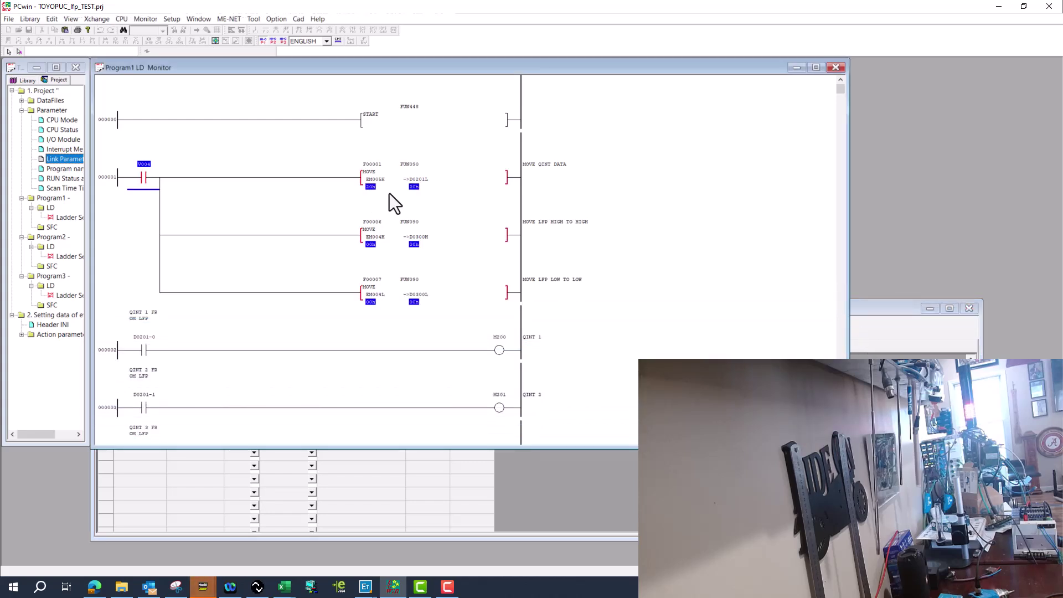
click(375, 238)
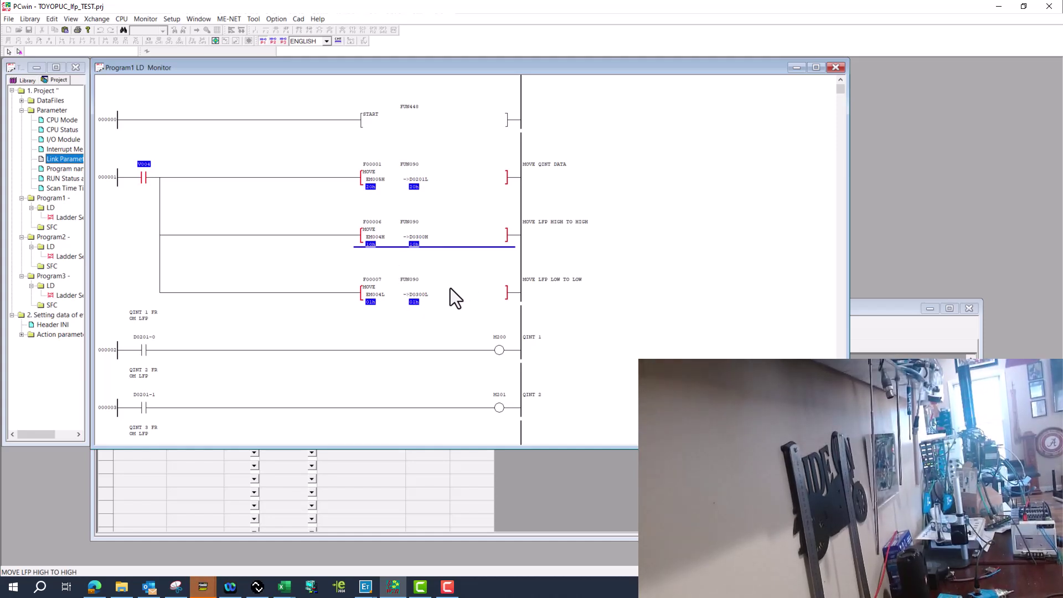
click(423, 478)
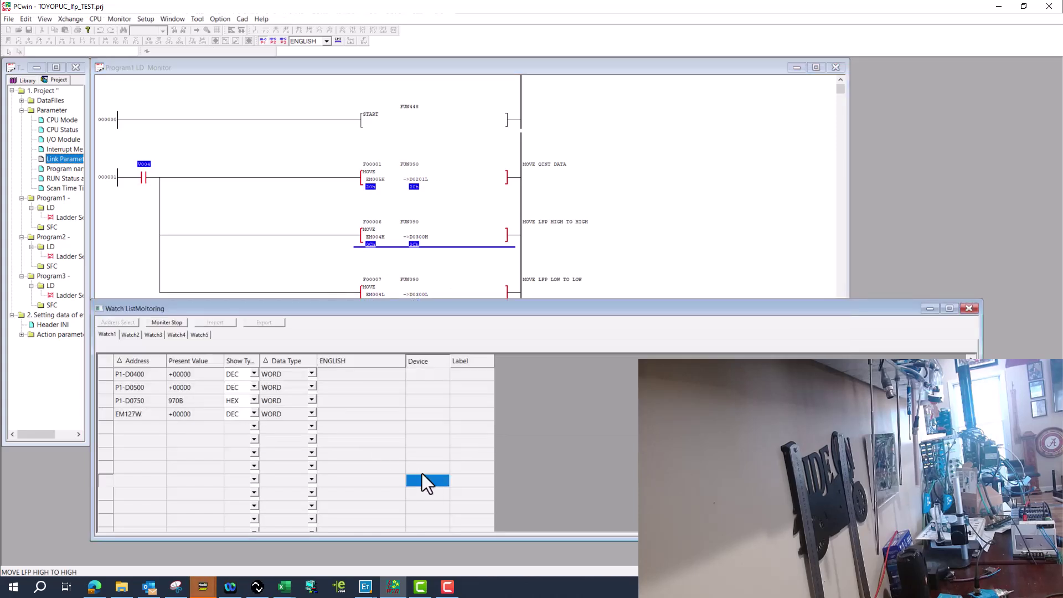
drag(397, 306, 562, 383)
click(421, 299)
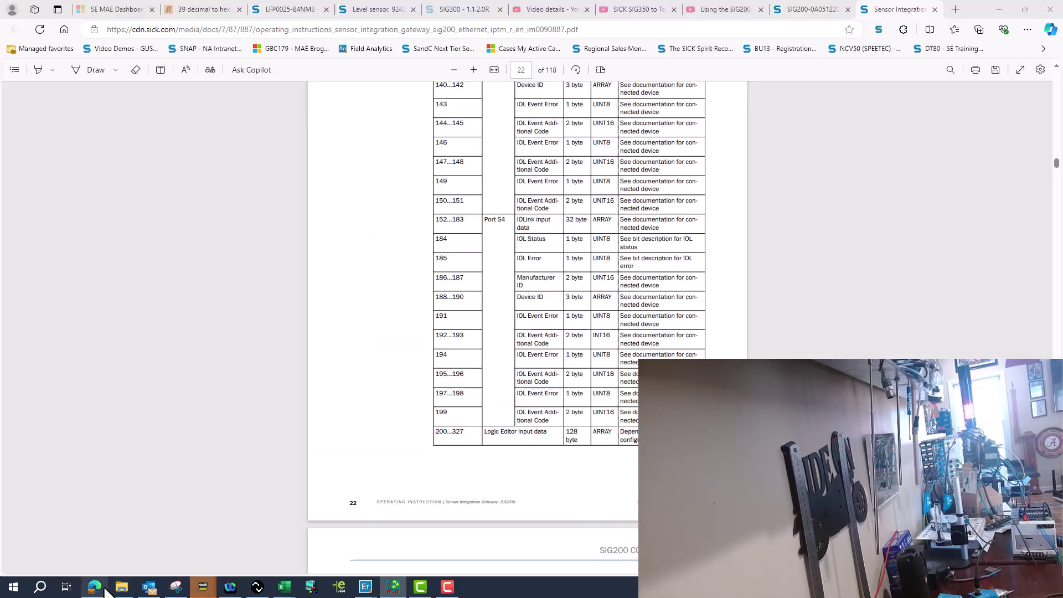
Step: Open the level sensor tab's IO-Link Supplement in Edge
click(94, 587)
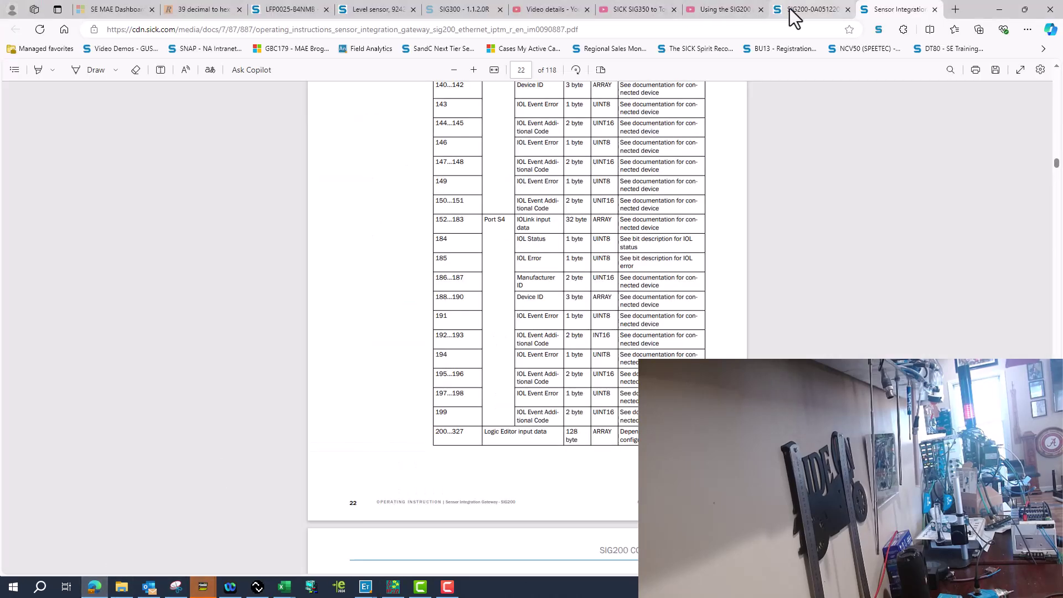
click(379, 12)
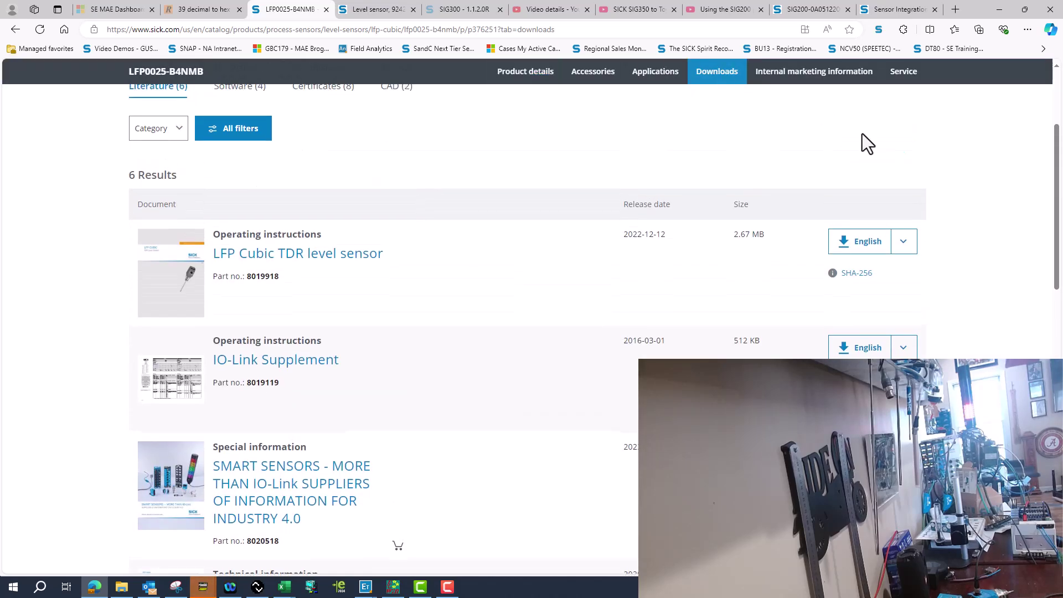
scroll(842, 122, up, 3)
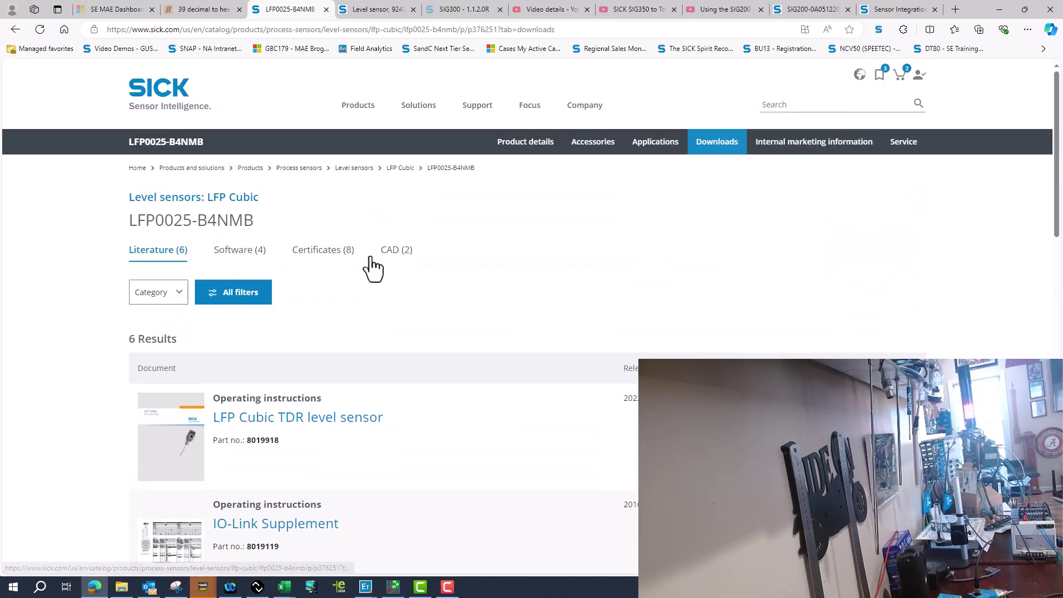
scroll(503, 337, down, 2)
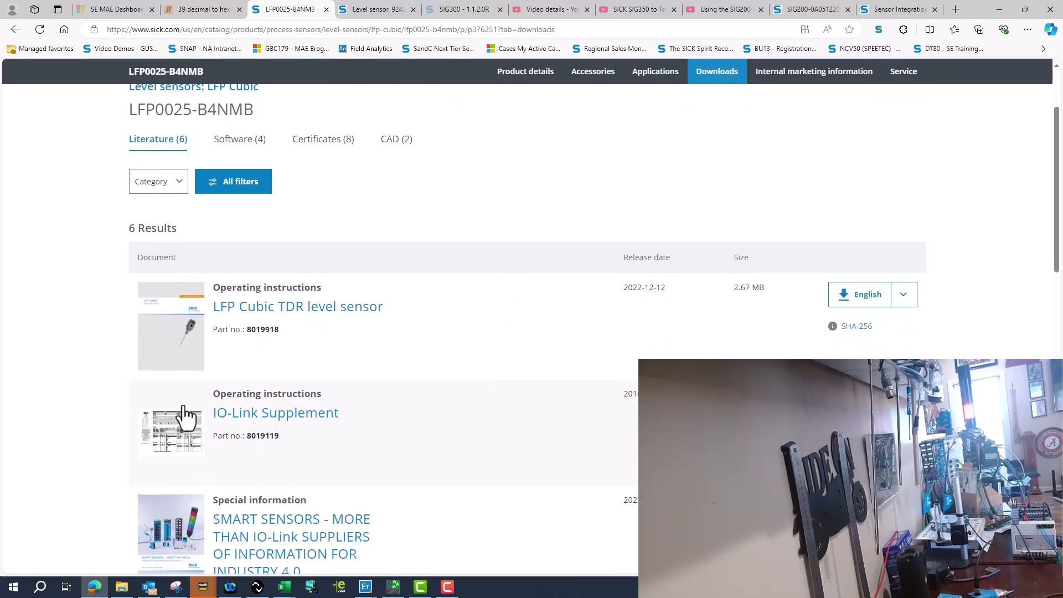
click(376, 10)
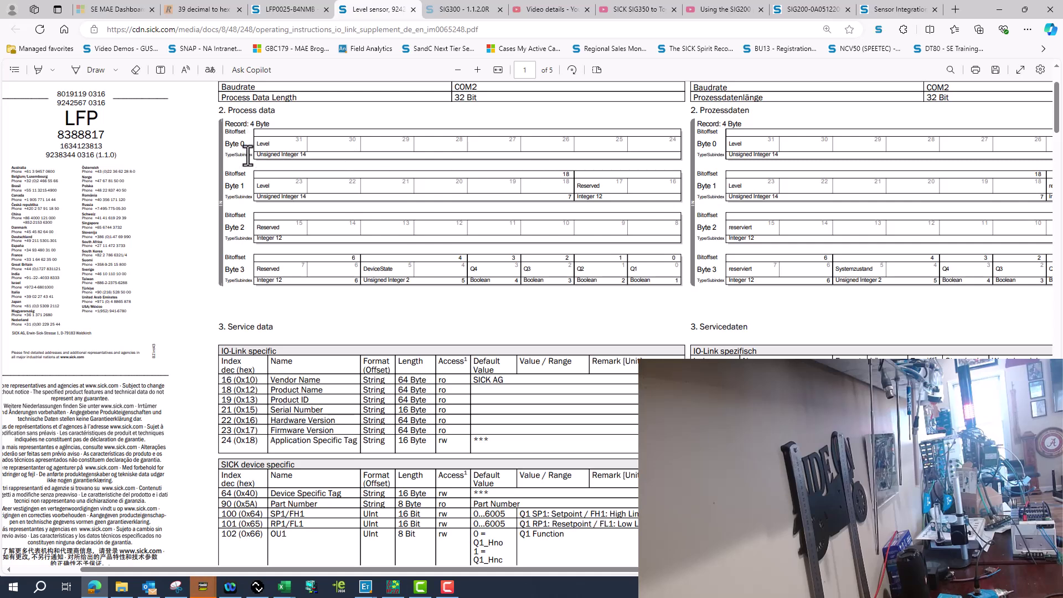
Step: Highlight Level, Reserved and Unsigned Integer 14 in the Byte 0/1 process data table
double_click(265, 145)
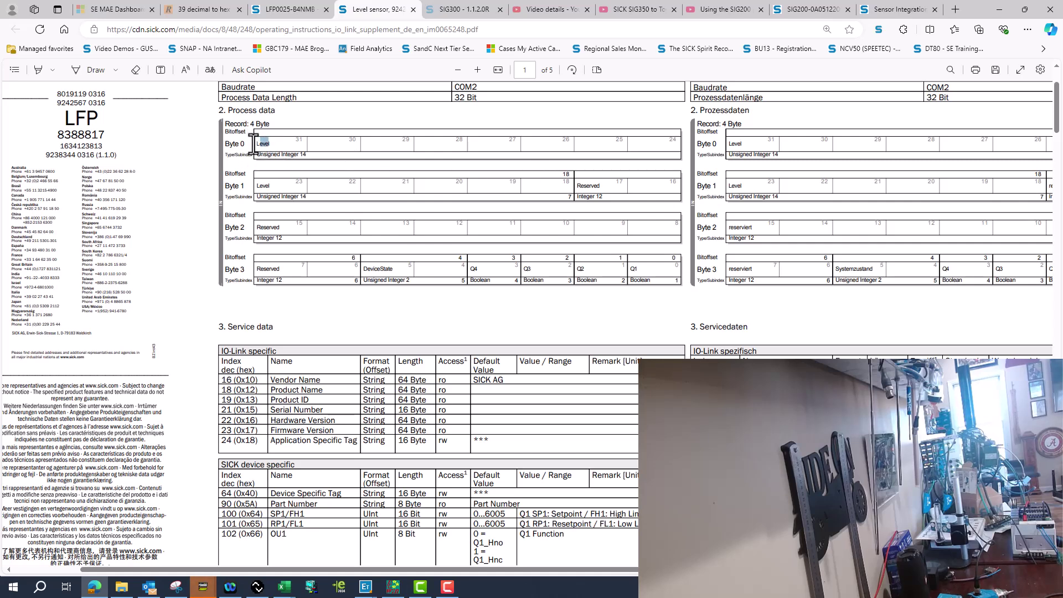
right_click(275, 147)
click(443, 158)
drag(576, 185, 599, 185)
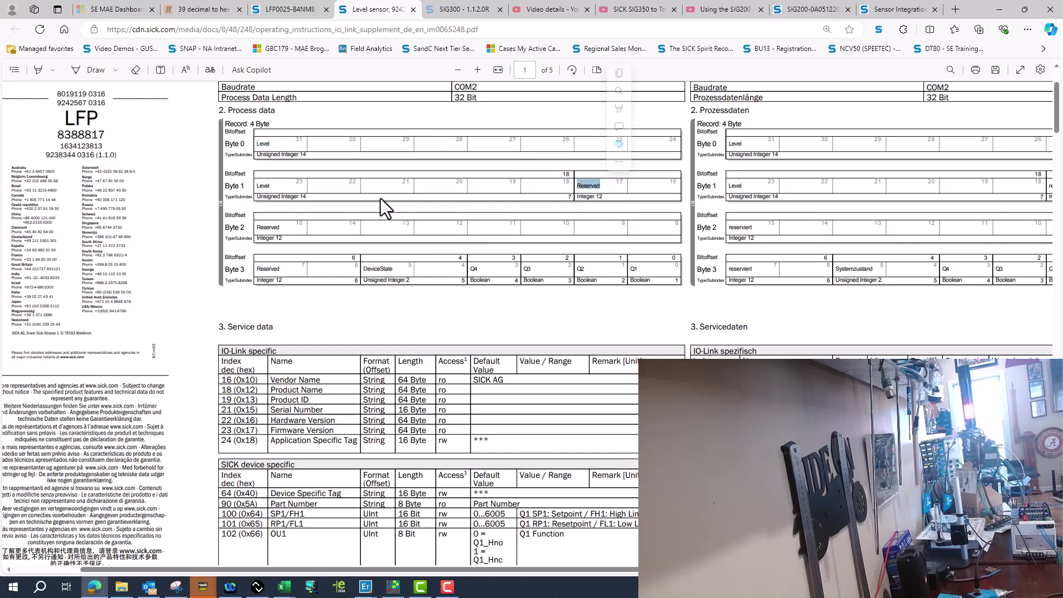
double_click(303, 196)
mouse_move(292, 198)
mouse_down()
mouse_move(260, 197)
mouse_move(286, 191)
mouse_up()
click(323, 191)
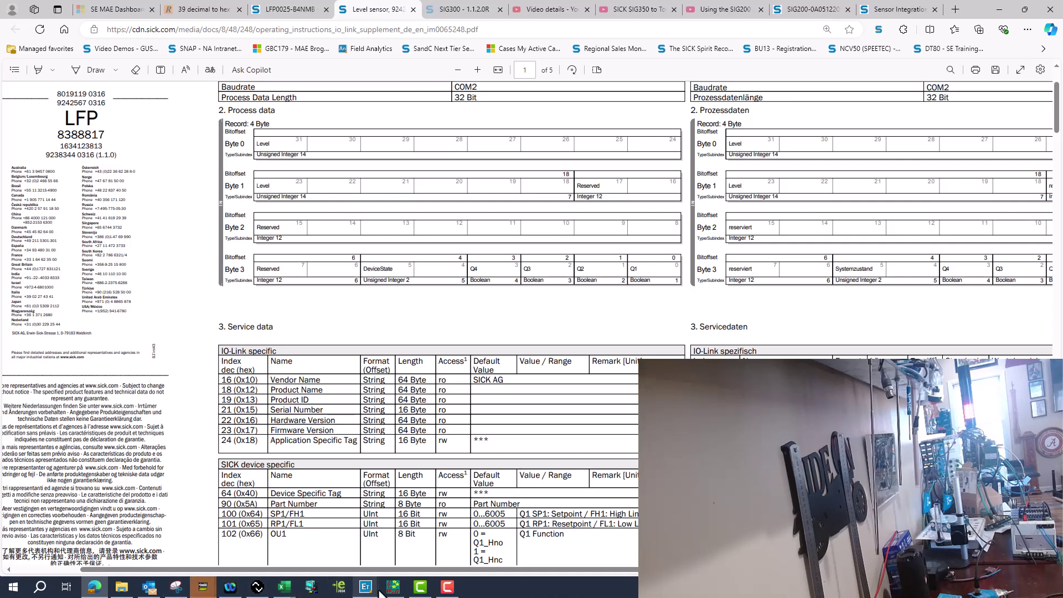
Step: Enlarge the ladder to rungs 6–11 (D0300-A/B to D0400-0) and raise the watch list
click(421, 532)
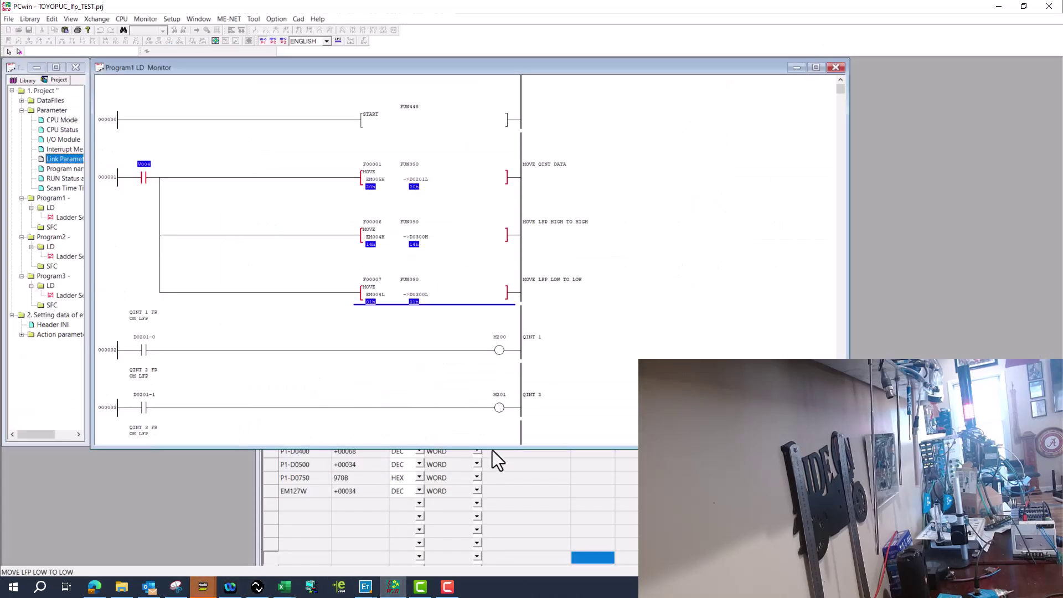
drag(493, 448, 495, 537)
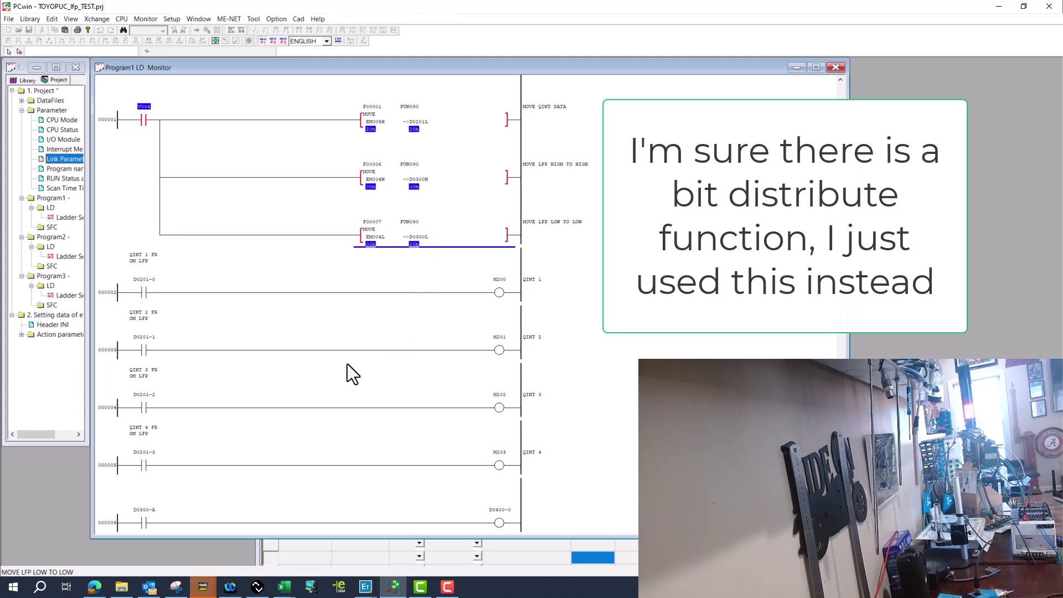
scroll(350, 364, down, 5)
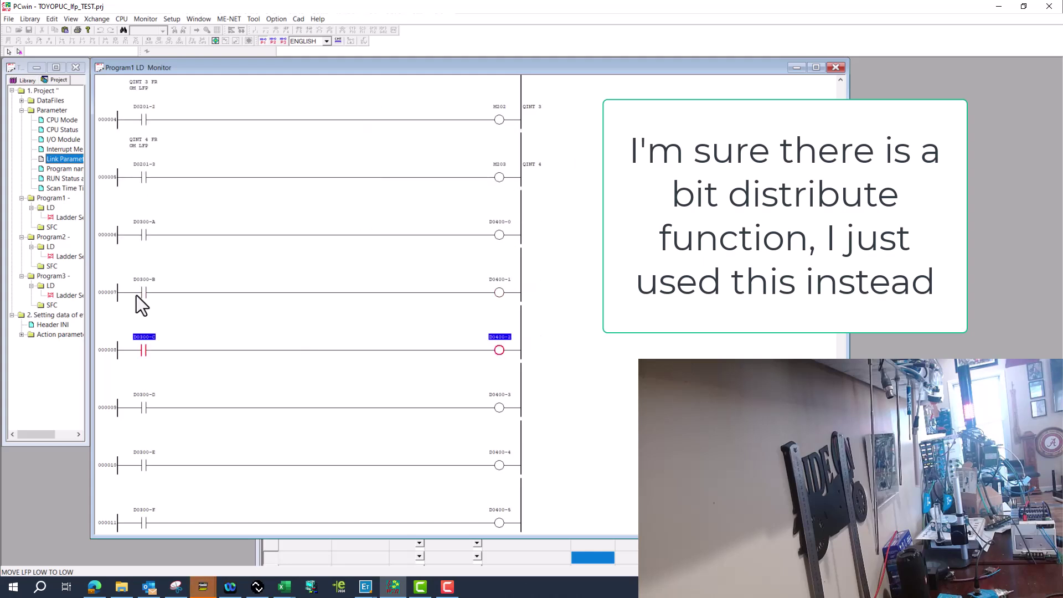
click(145, 292)
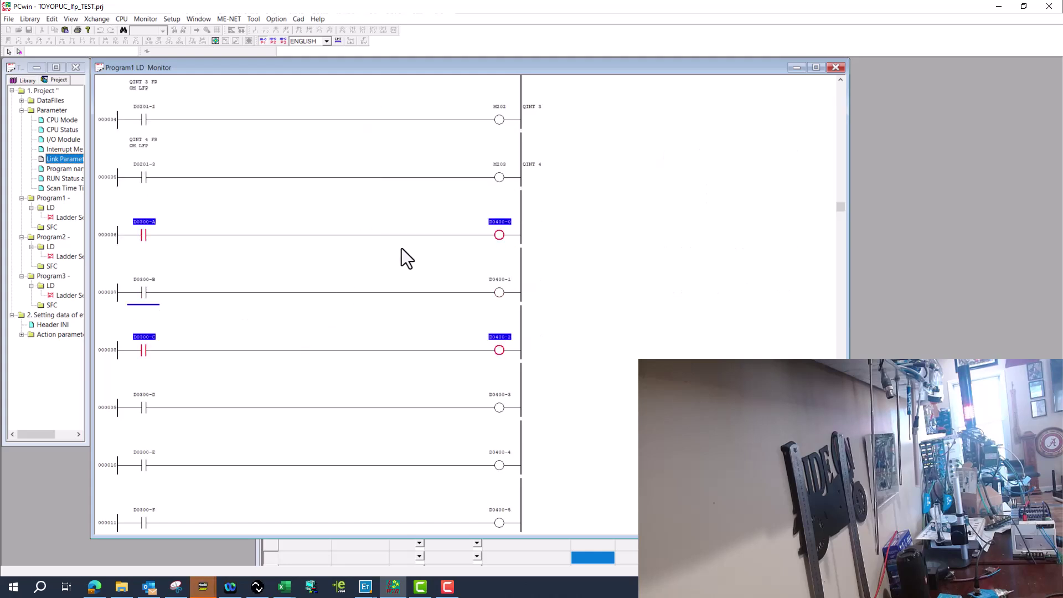
click(156, 234)
click(498, 243)
click(394, 553)
drag(408, 390, 354, 198)
Step: Check P1-D0400 reads 68 and P1-D0500 reads 34, then refocus the ladder monitor
click(301, 264)
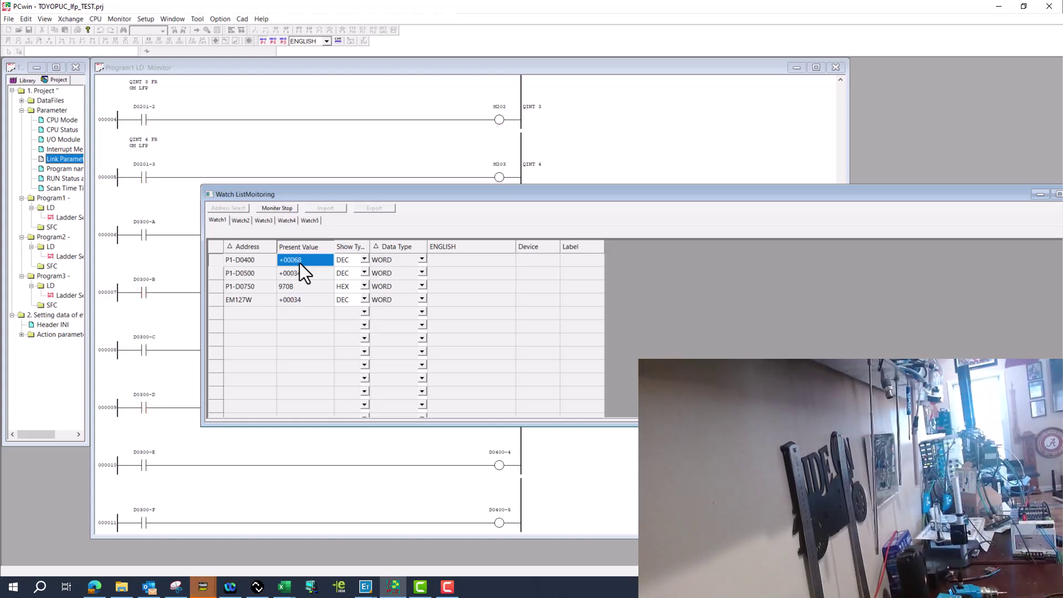
click(259, 277)
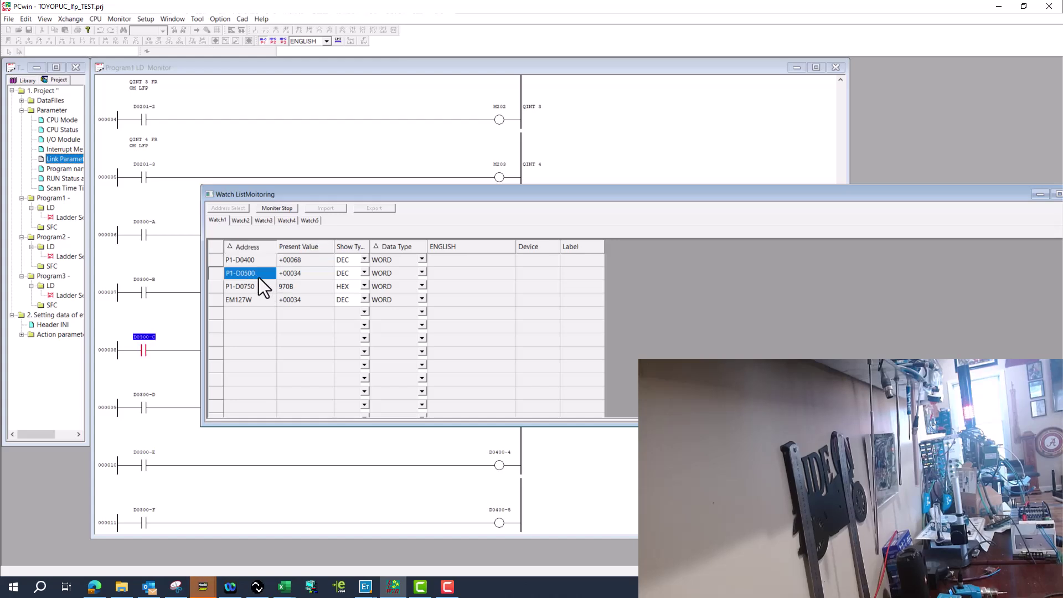
click(303, 276)
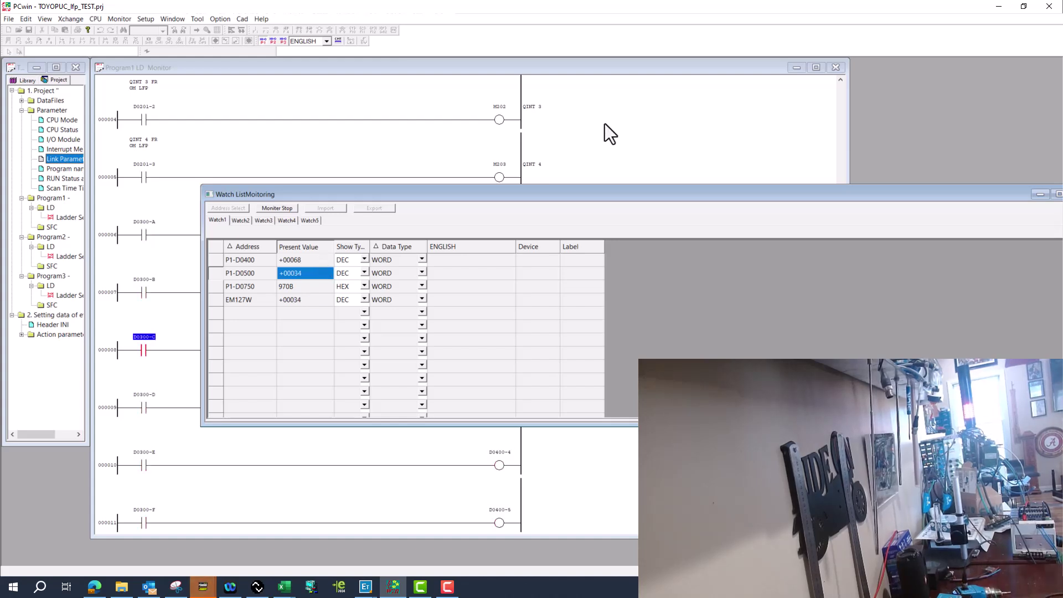
click(591, 148)
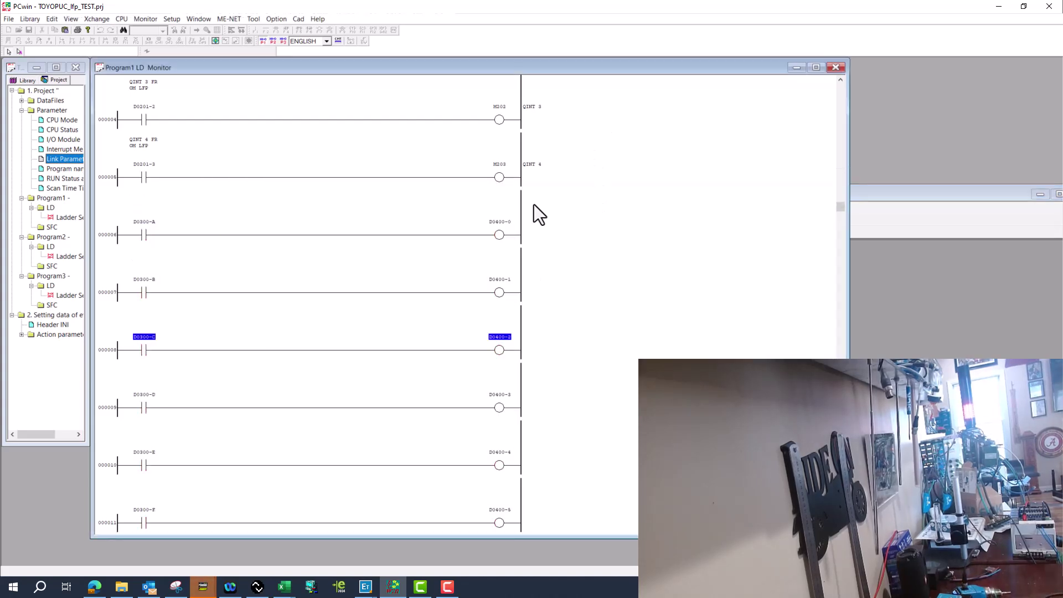
Step: Scroll the ladder to rungs 19–26 (D0400 ÷ D0600 into D0500, copied to EM127) and check the watch list
scroll(534, 204, down, 4)
scroll(534, 204, down, 11)
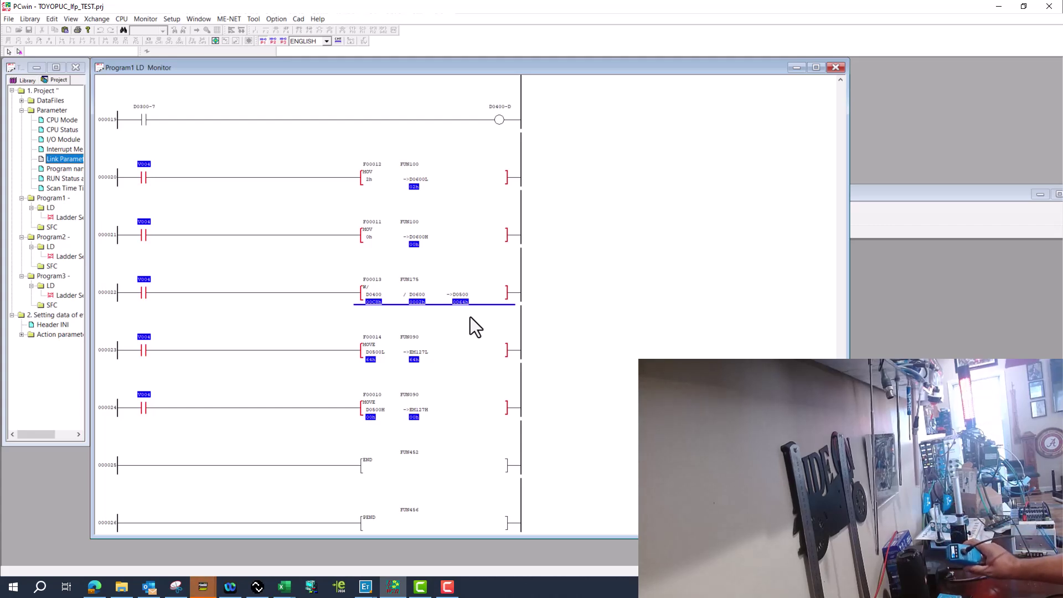
click(868, 294)
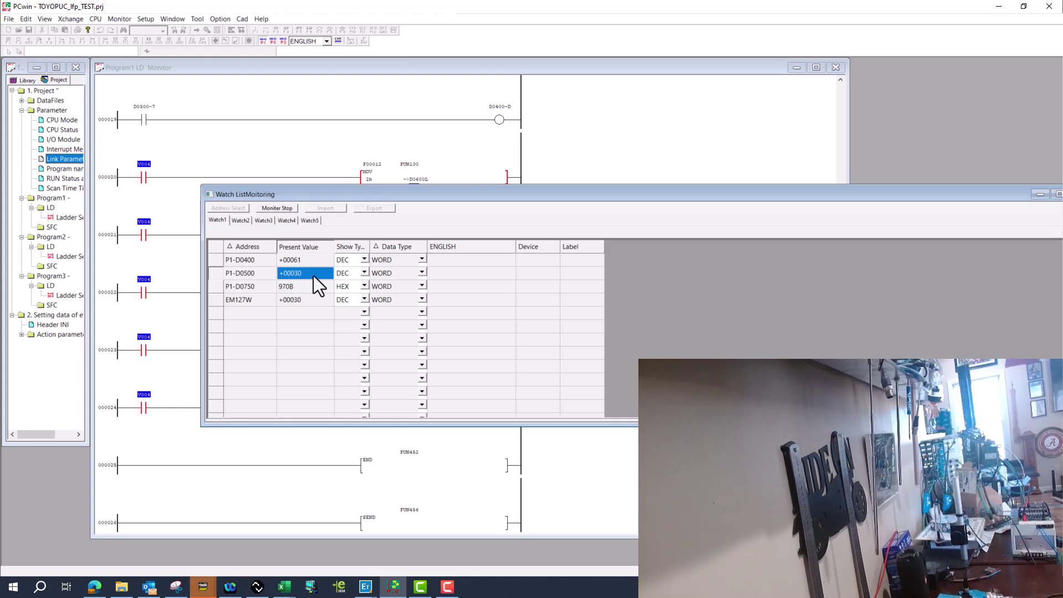
click(585, 165)
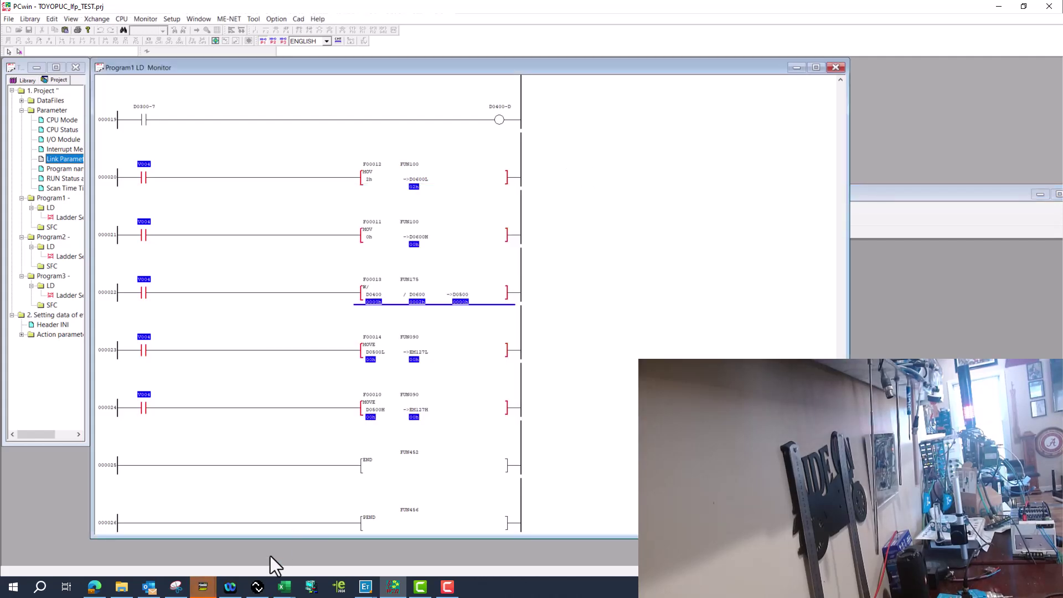
click(94, 587)
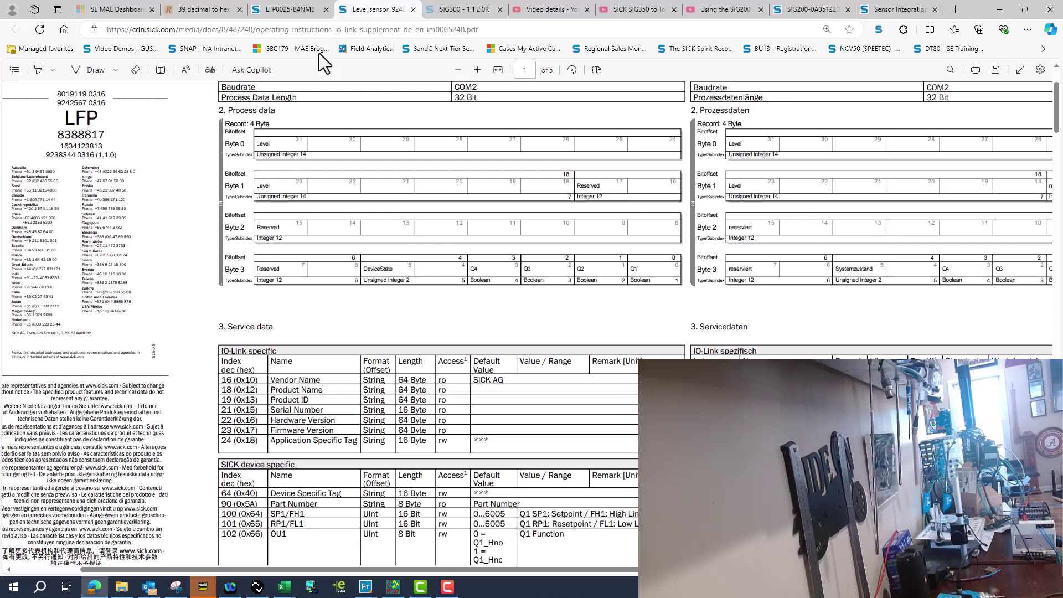
Step: Scroll the SIG200 manual to Table 19 and highlight byte 8, where Port S1's input data starts
click(817, 10)
click(900, 10)
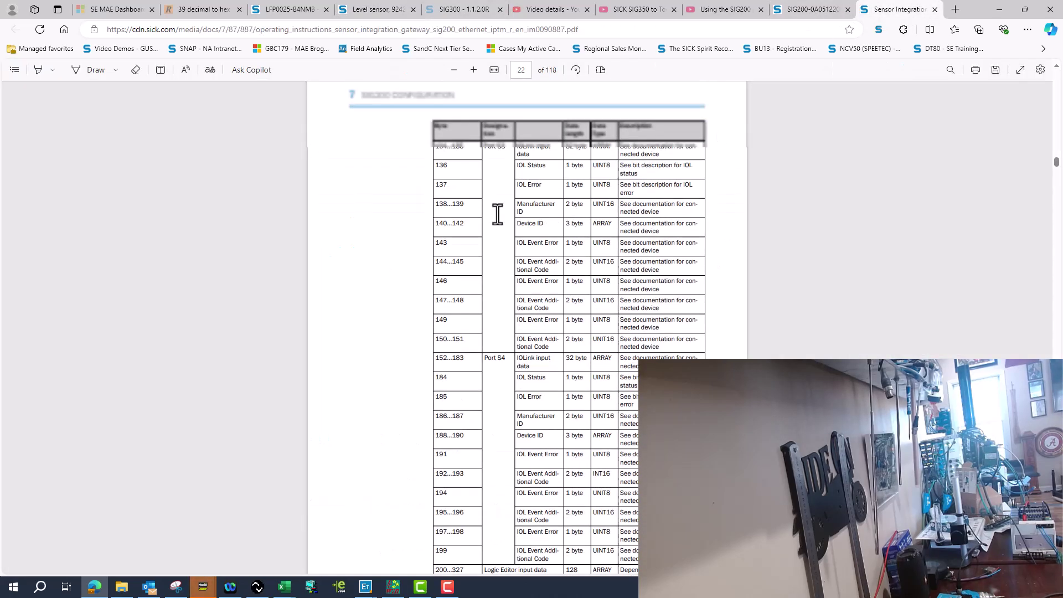
scroll(497, 214, up, 10)
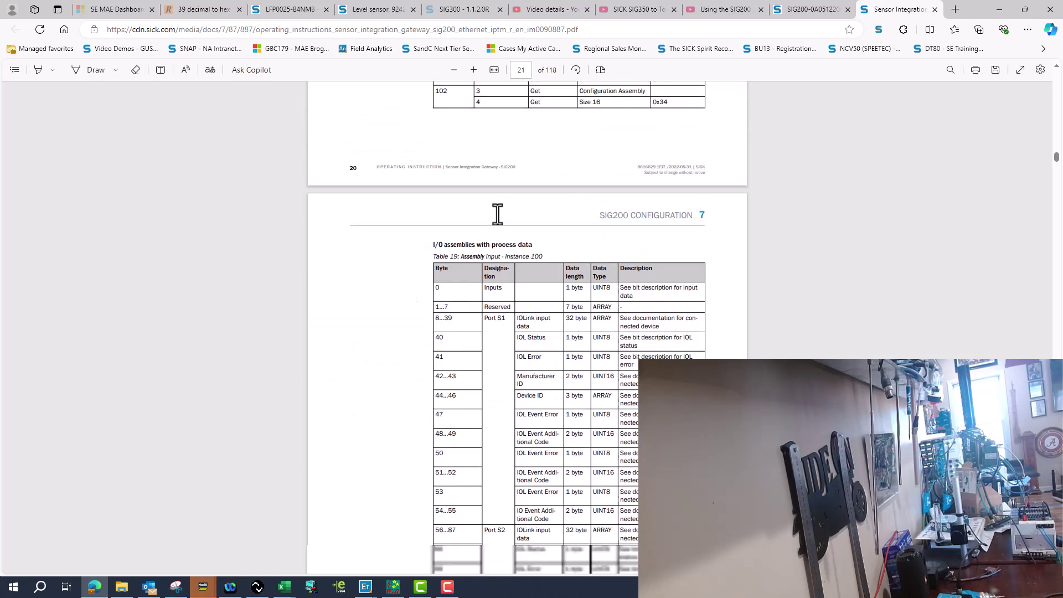
scroll(498, 215, down, 1)
scroll(580, 226, down, 1)
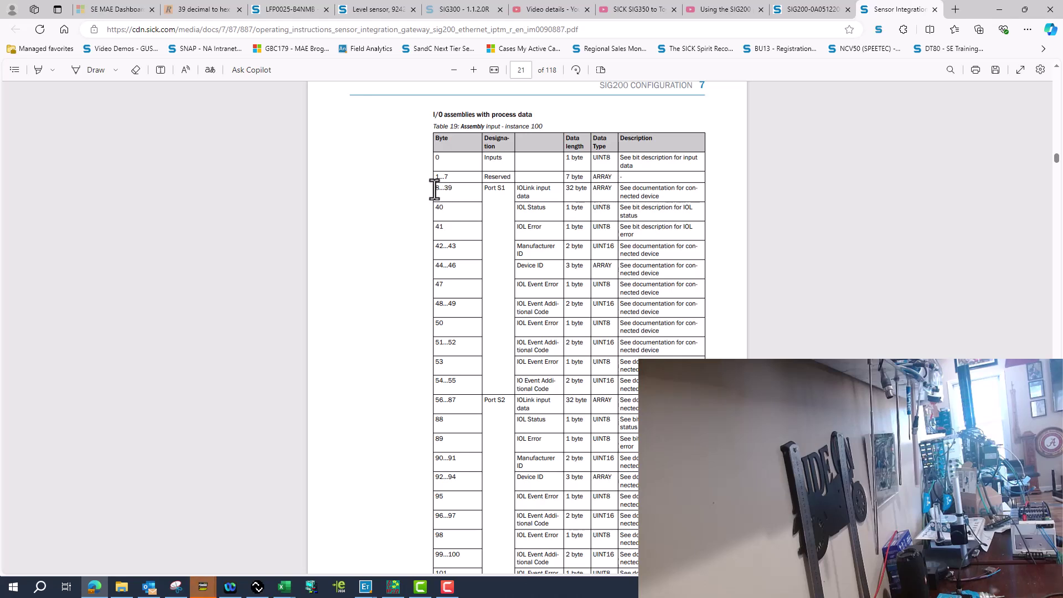
drag(437, 188, 440, 191)
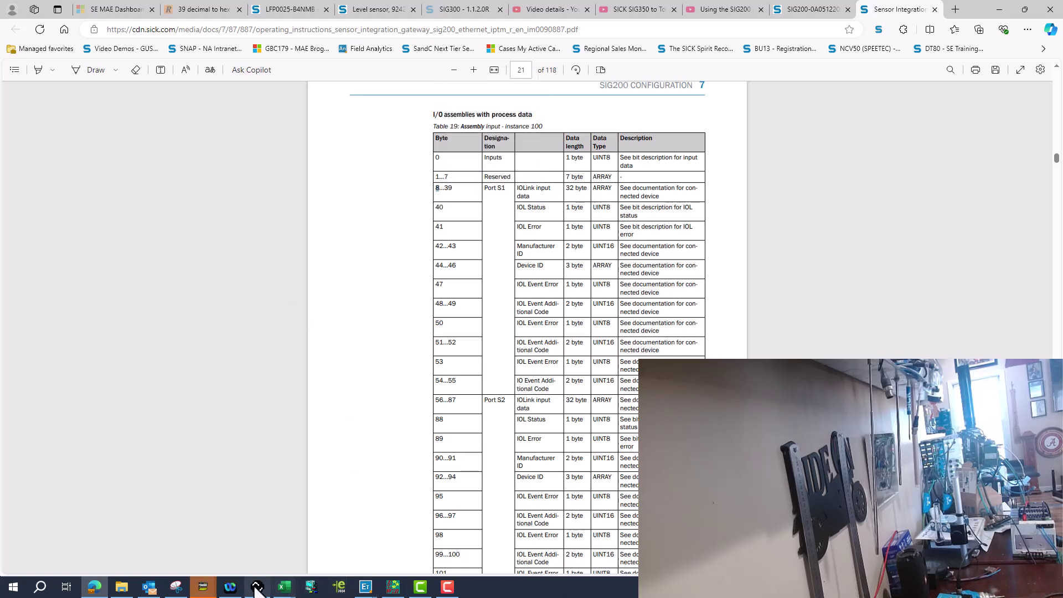
Step: Open the Register+I/O Address Monitor from PCwin's monitoring options
click(394, 587)
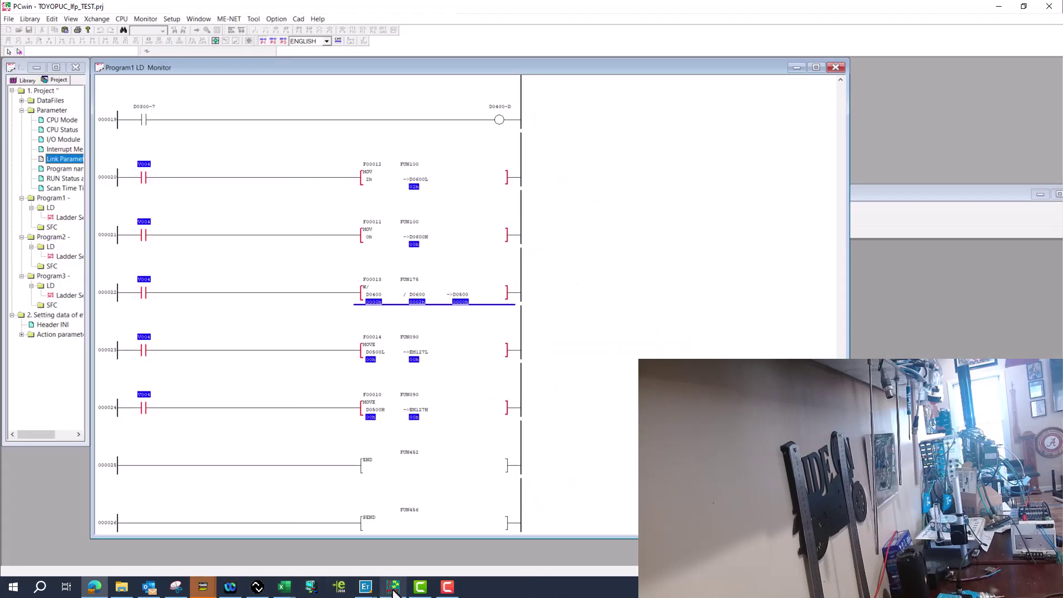
click(145, 19)
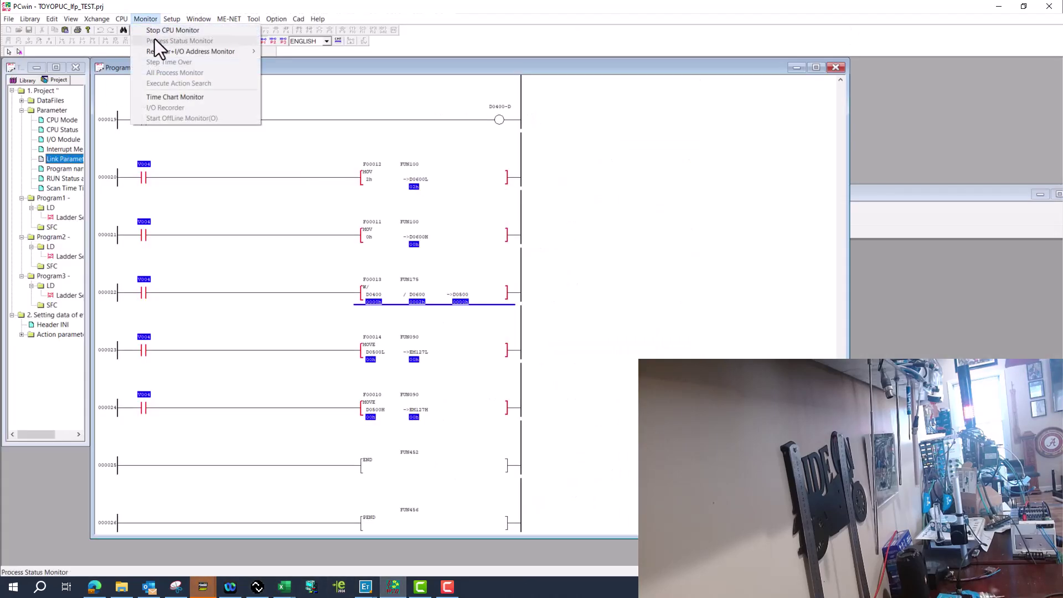
mouse_move(164, 51)
click(284, 50)
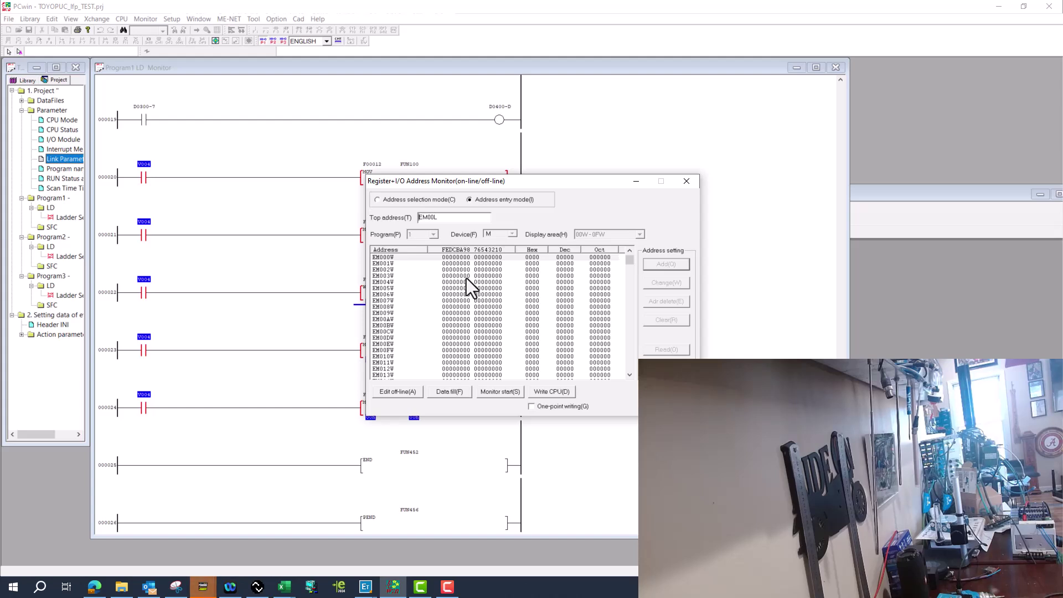
Step: Start live monitoring from EM004W and confirm EM005W reads hex 2000 (8192)
click(481, 283)
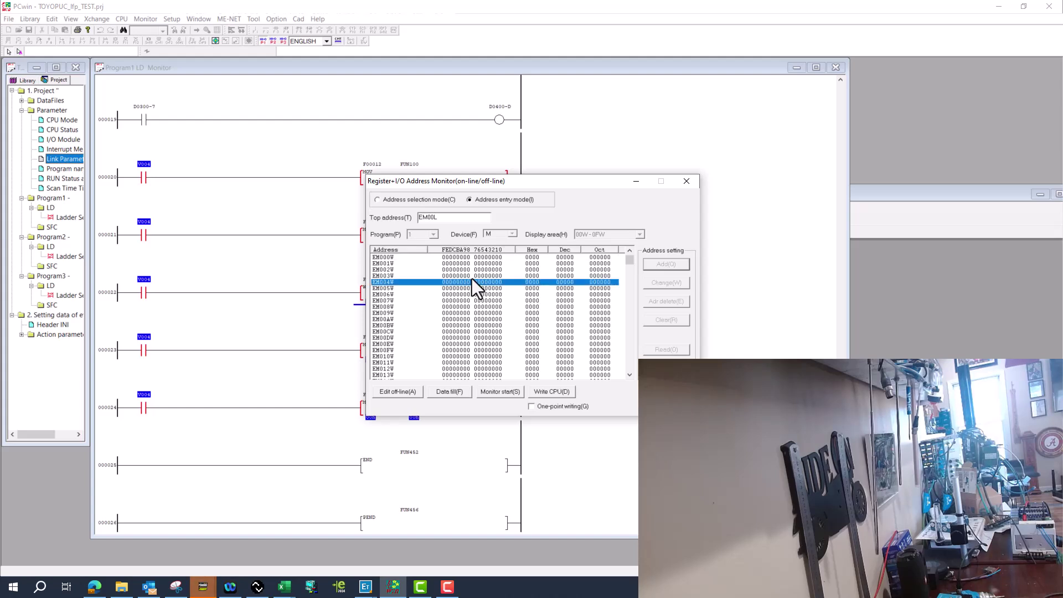
click(480, 393)
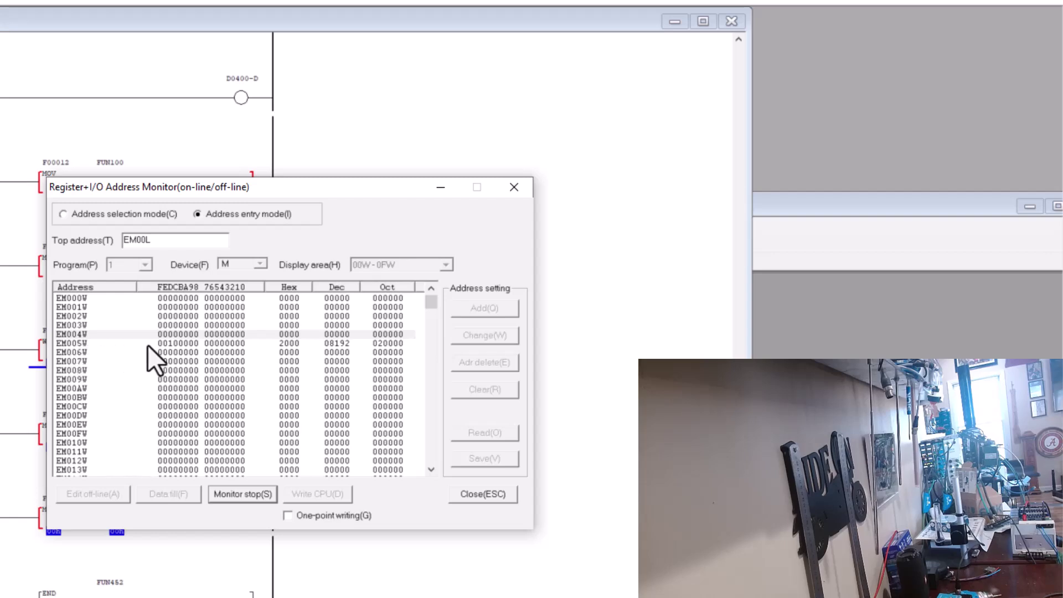
click(194, 344)
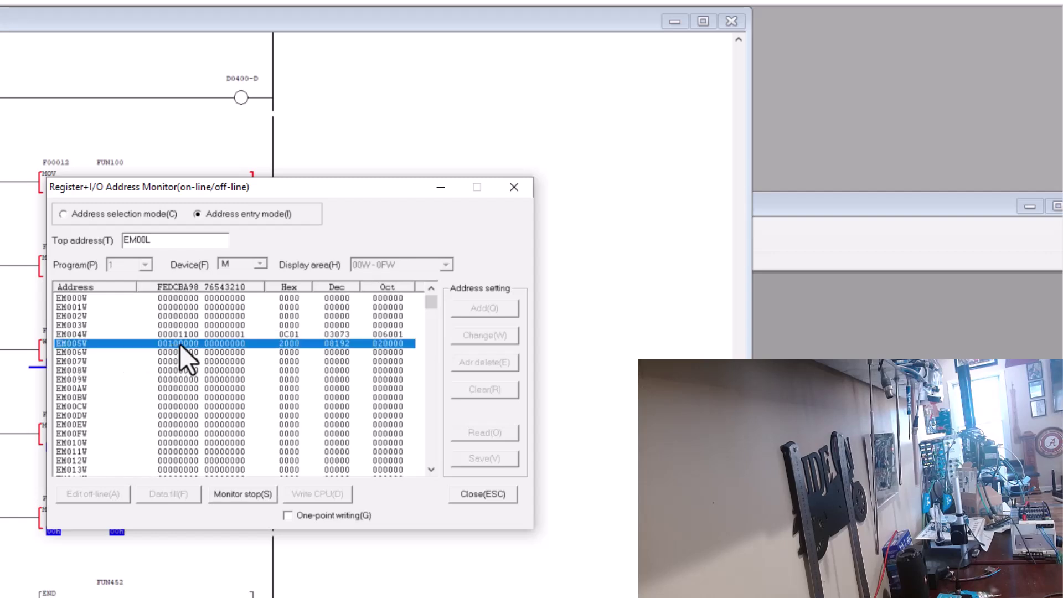
key(alt+Tab)
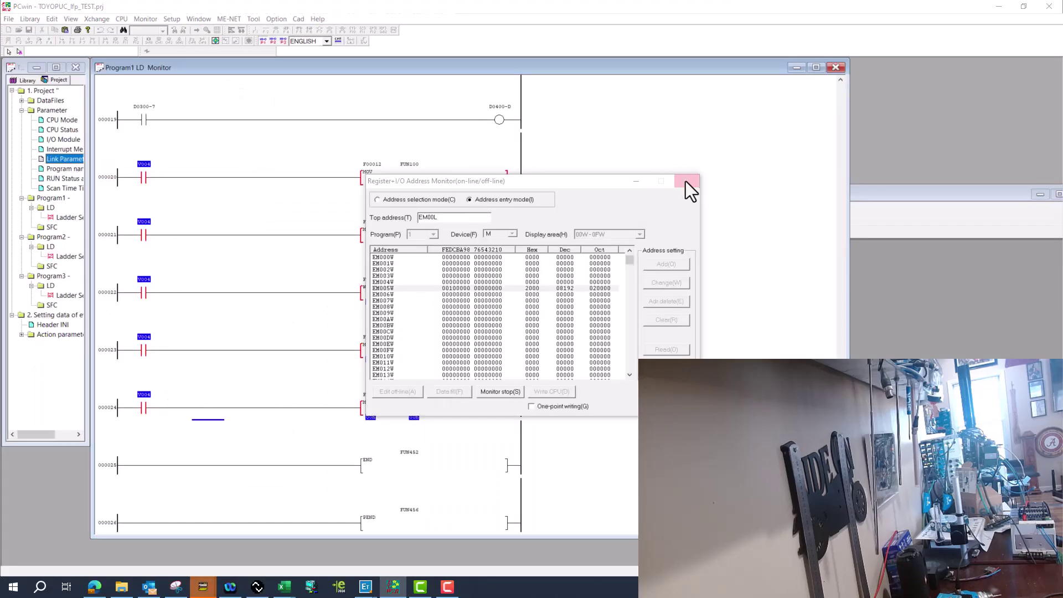
Step: Close the register monitor and inspect the QINT 1 FROM LFP, MOVE QINT DATA and D0201-0 ladder elements
click(514, 187)
scroll(440, 275, up, 5)
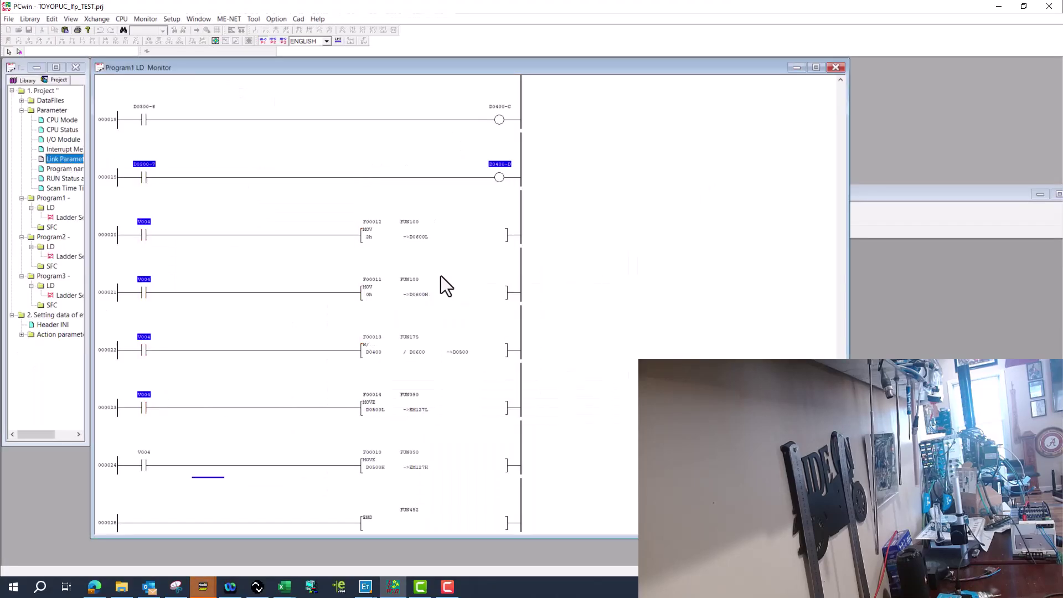
scroll(440, 277, up, 3)
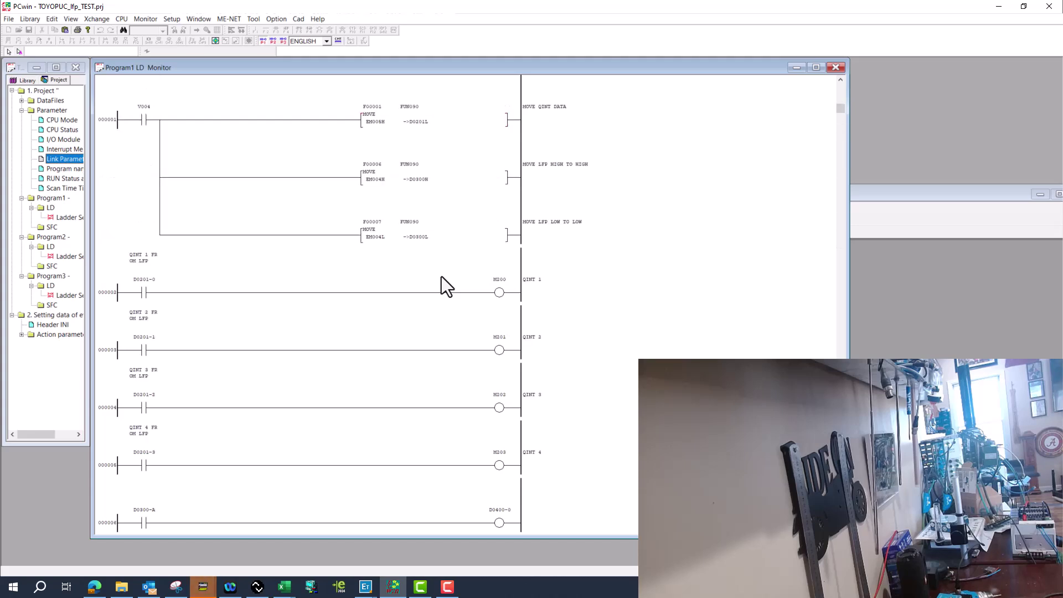
click(143, 233)
scroll(379, 307, up, 1)
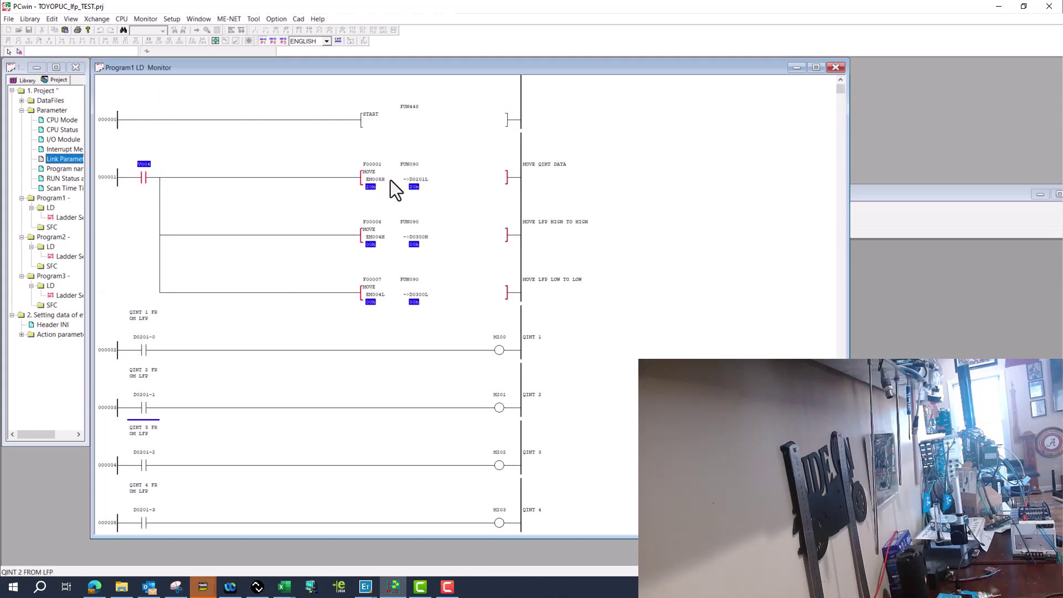
click(379, 189)
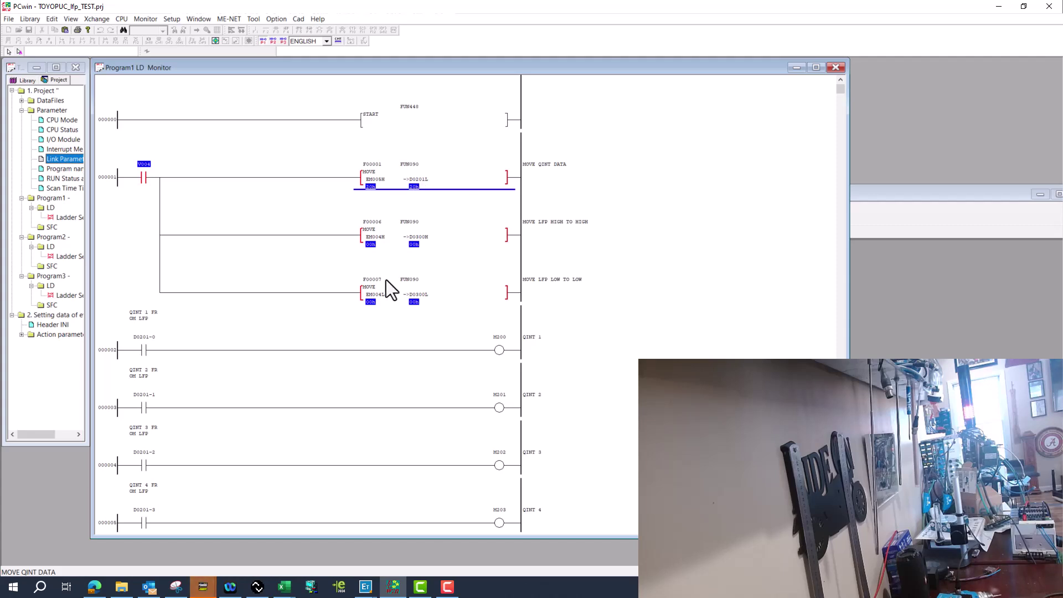
click(138, 353)
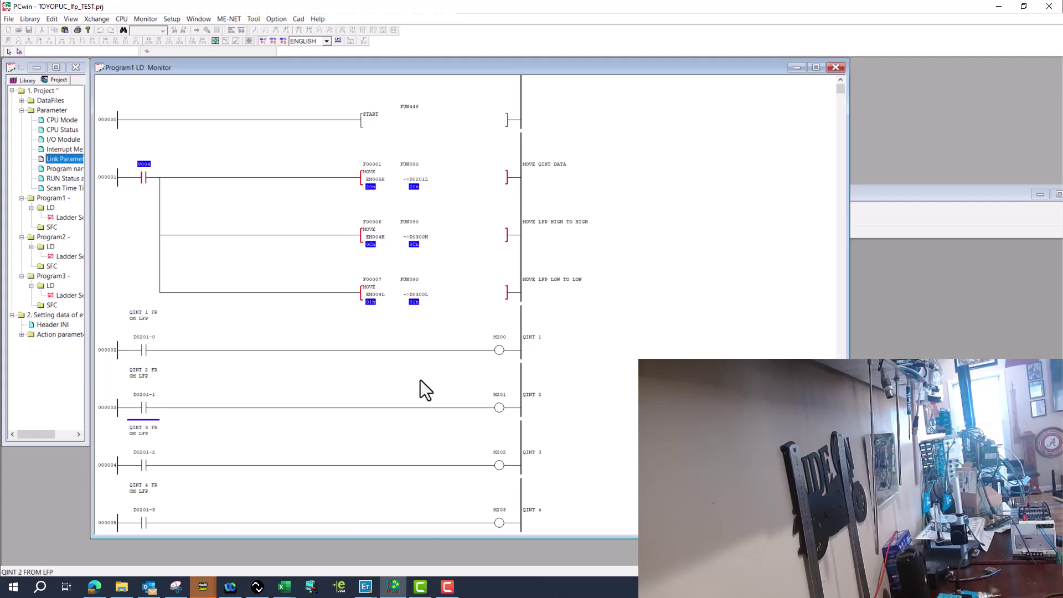
Step: Bring the SIG200 configuration window, showing Level Meter Mode with Level Value 0, to the front
scroll(424, 380, down, 1)
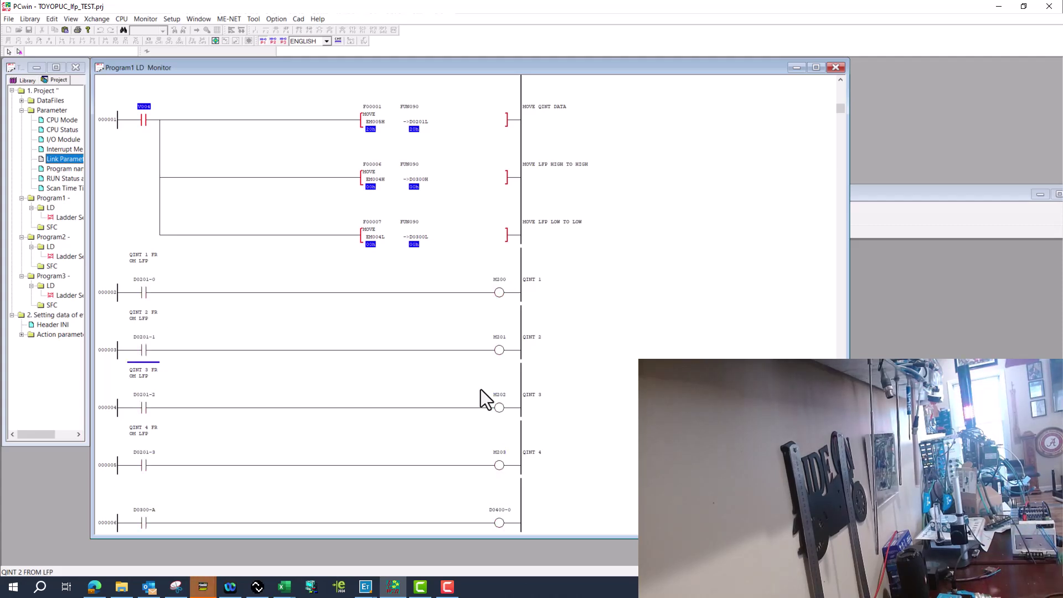
click(366, 587)
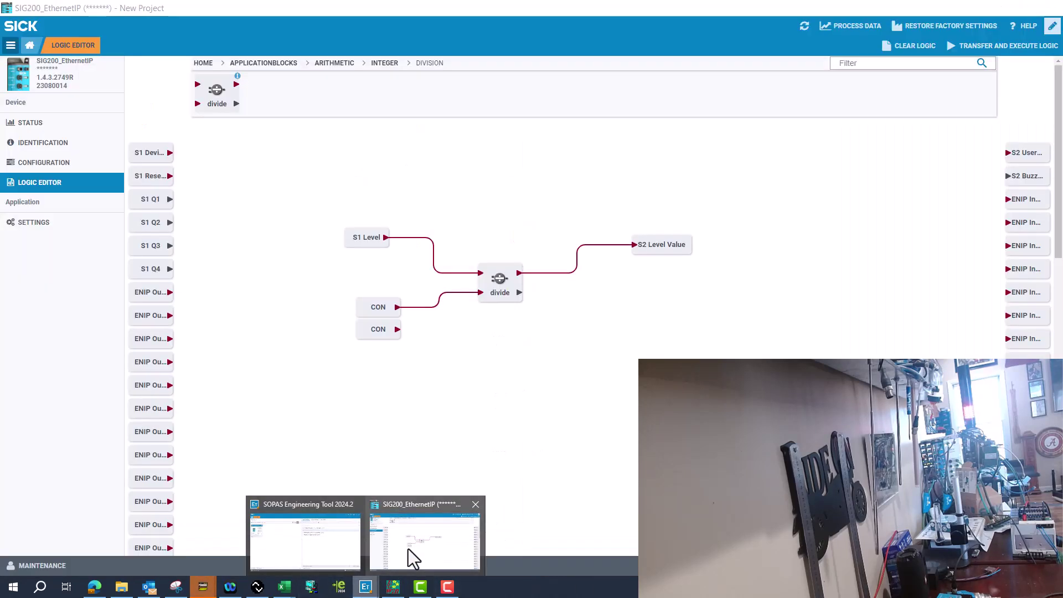
click(407, 550)
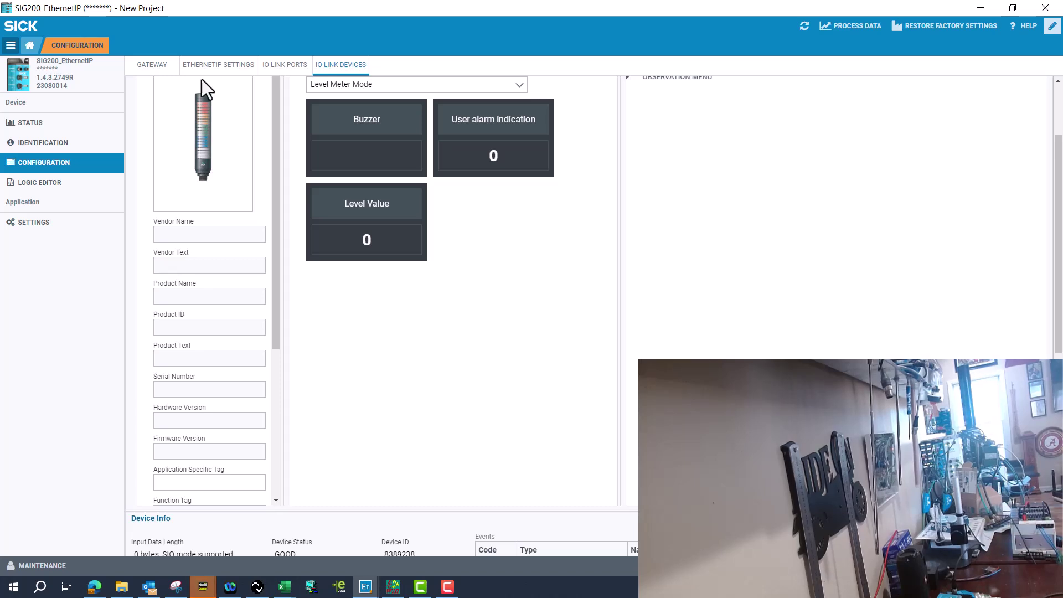
Step: Review the IO-Link port table and stored IODD files, with port S1 as LFP using SICK-LFP-20160316-IODD1.1.zip
click(275, 70)
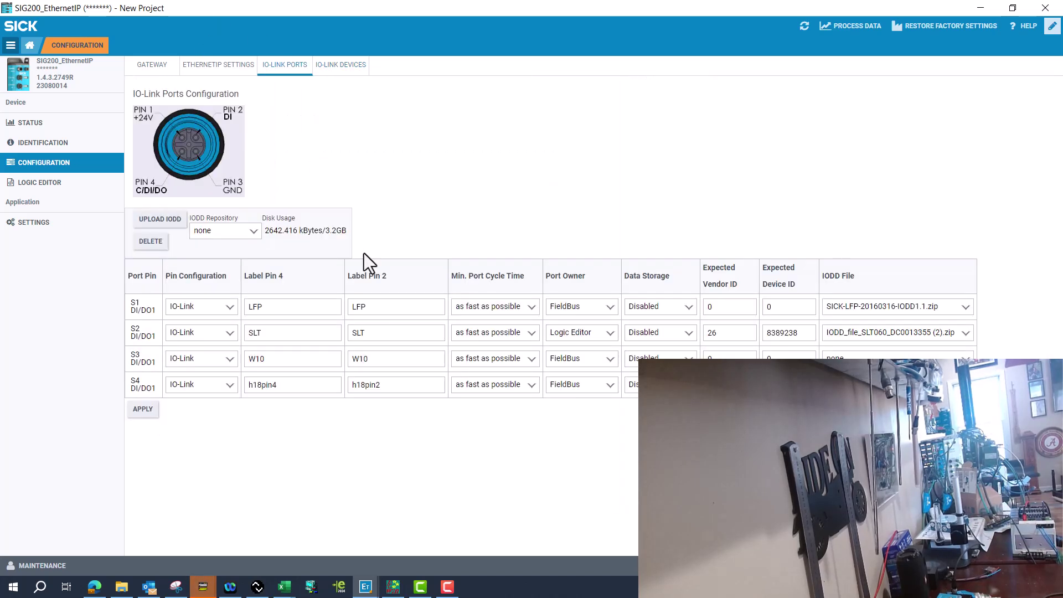
click(252, 237)
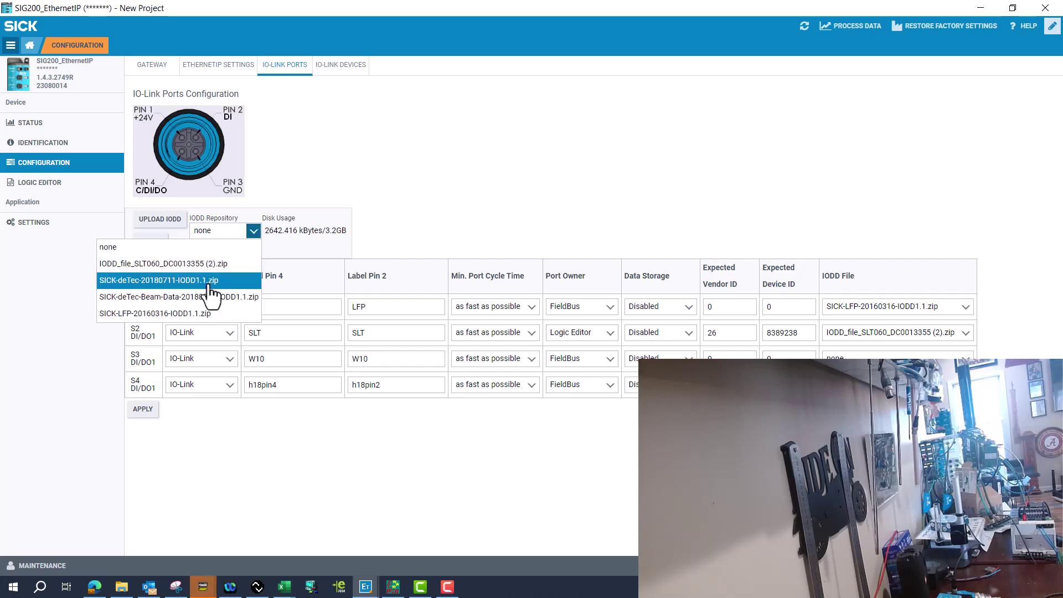
click(264, 231)
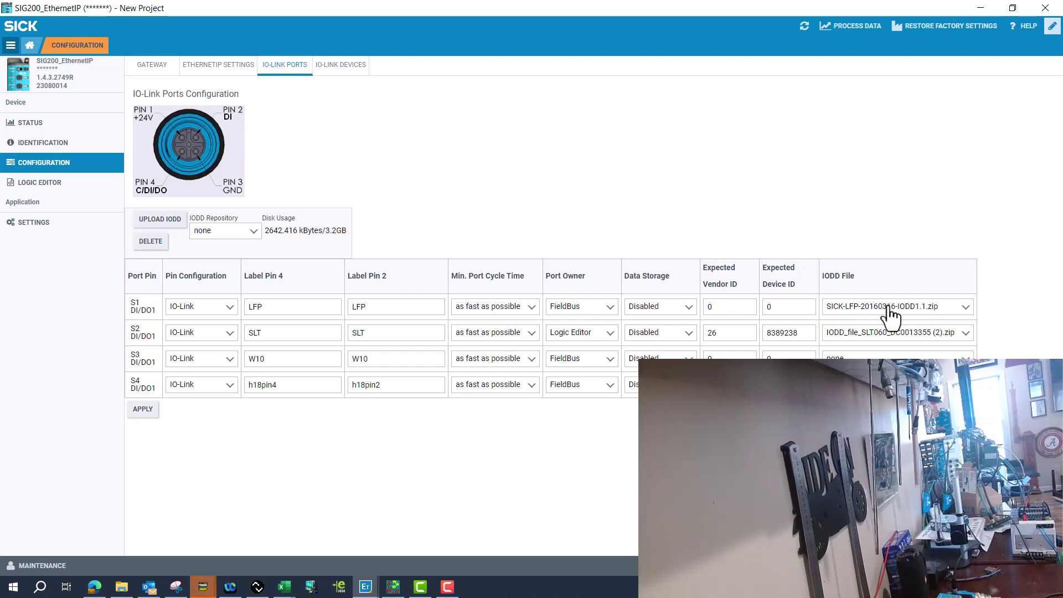
Step: Open the LFP0025-B4NMB Software (4) downloads, backing out of the sign-in page
click(95, 587)
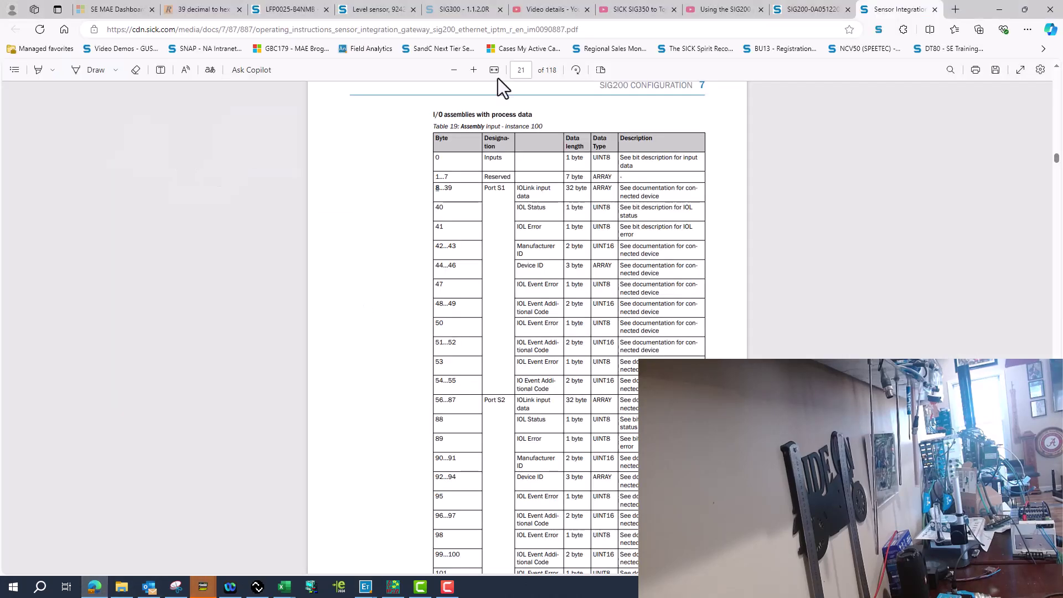
click(299, 13)
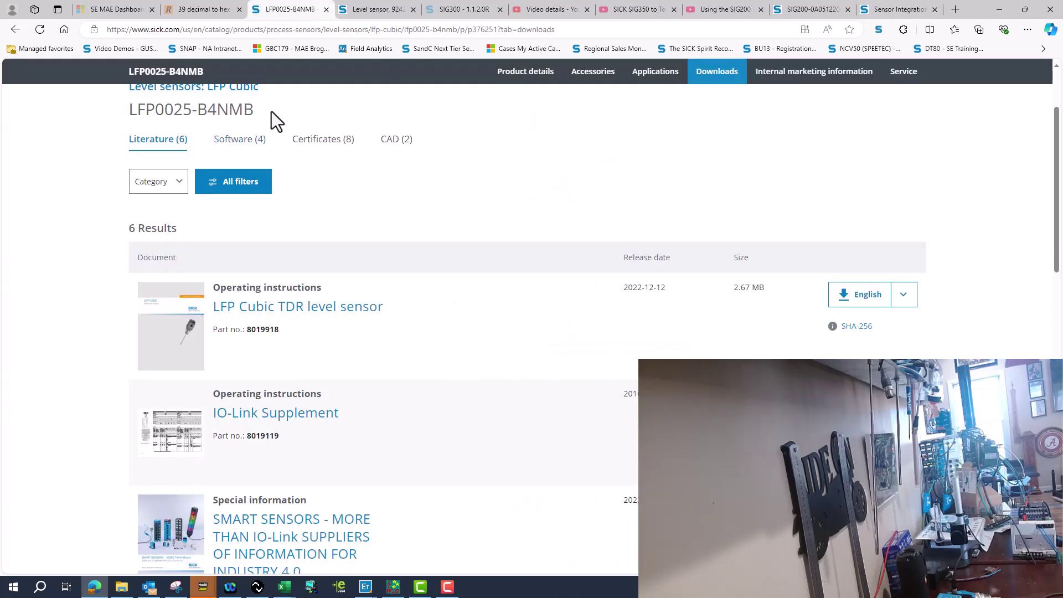
click(236, 142)
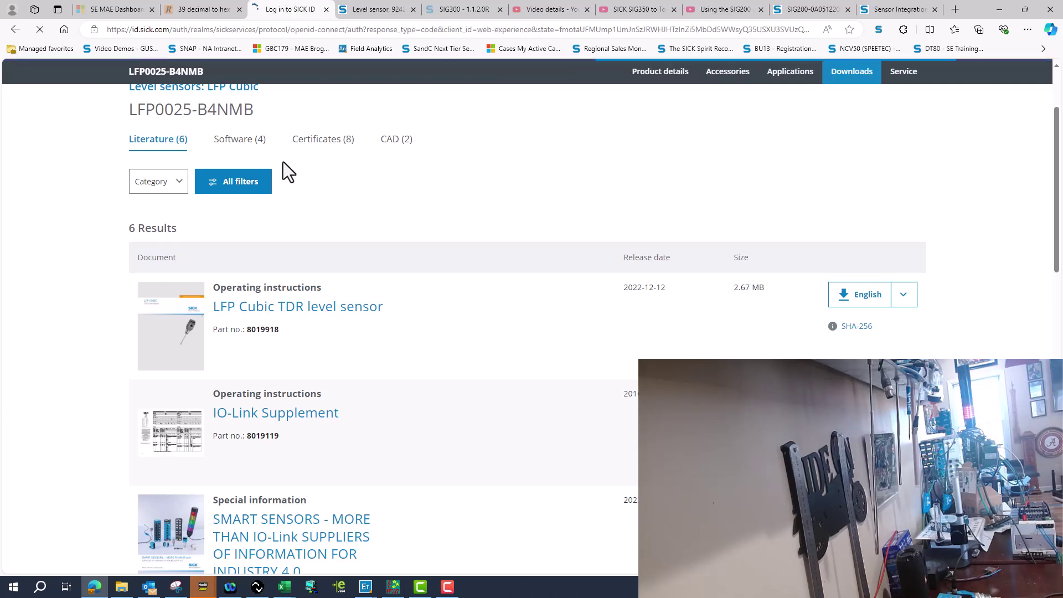
click(239, 141)
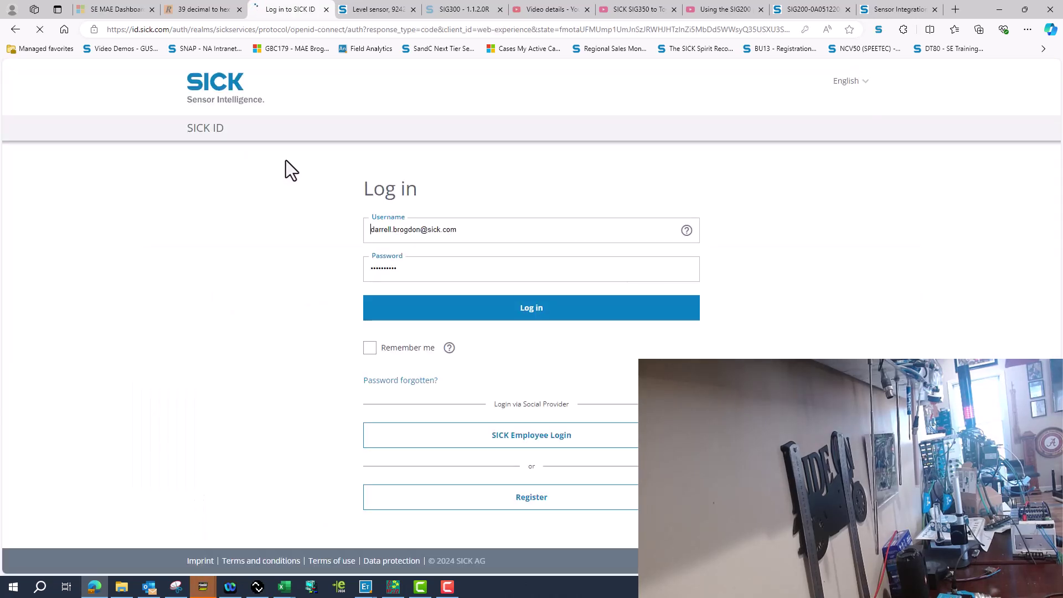
click(18, 30)
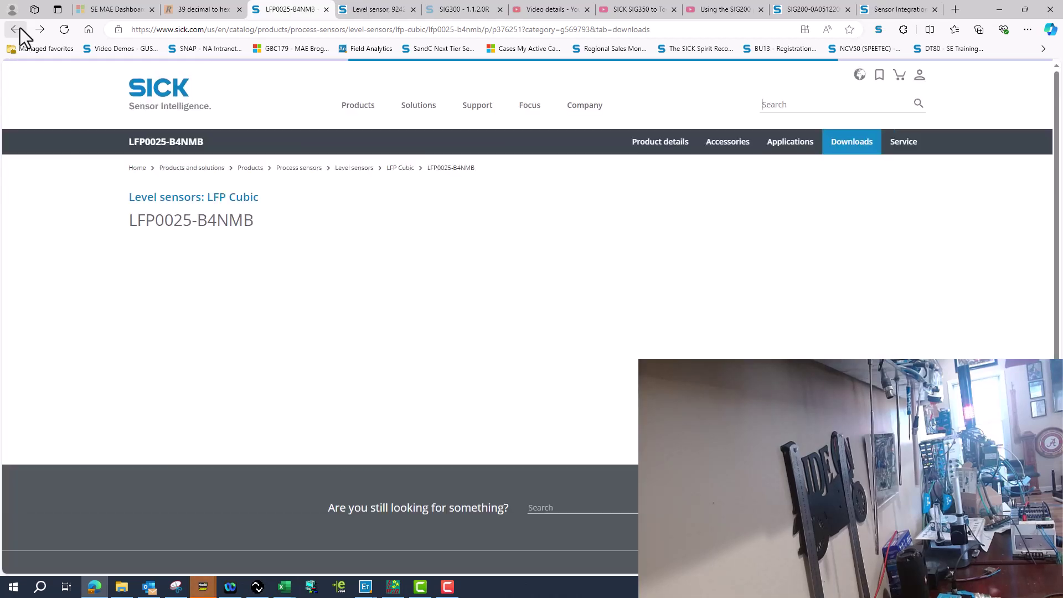
Step: Find the IODD file for LFP (1.1) and return to the SIG200 port configuration
scroll(431, 365, down, 3)
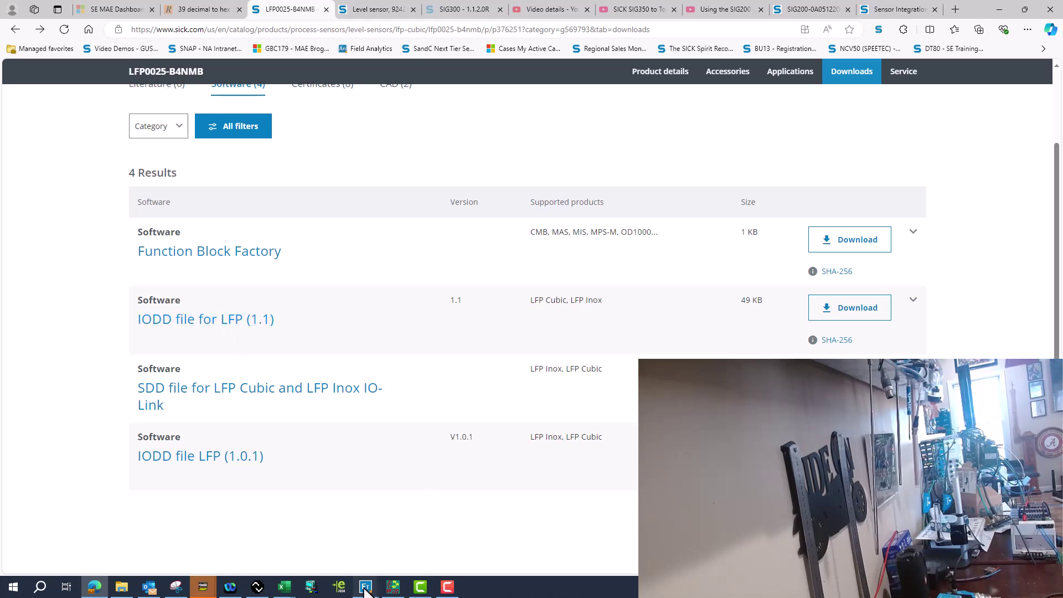
mouse_move(365, 586)
click(427, 553)
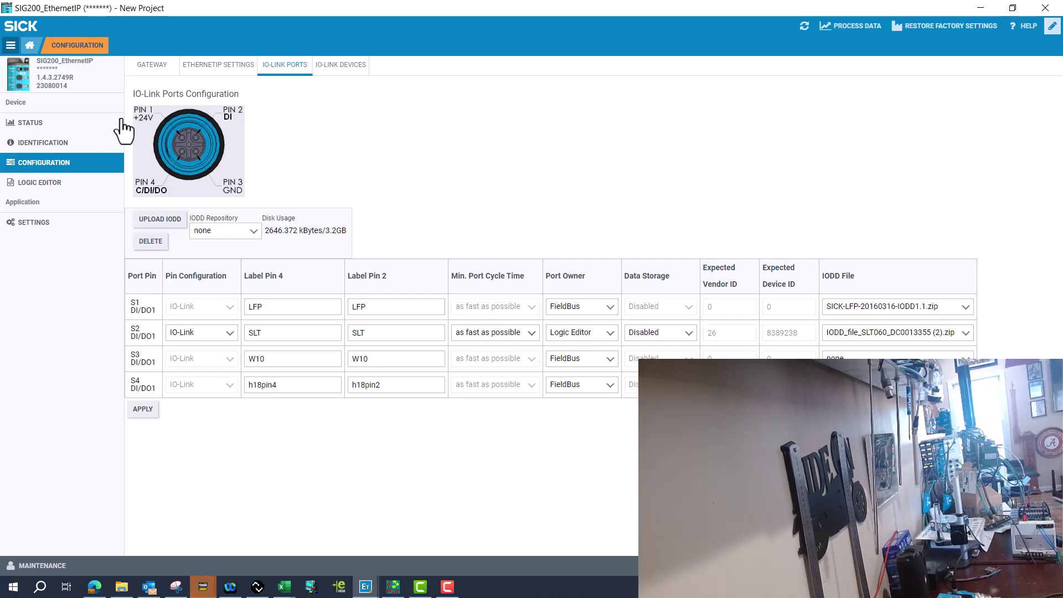
Step: In the Logic Editor, reposition the divide and S1 Level blocks and confirm the constant is 2
click(44, 183)
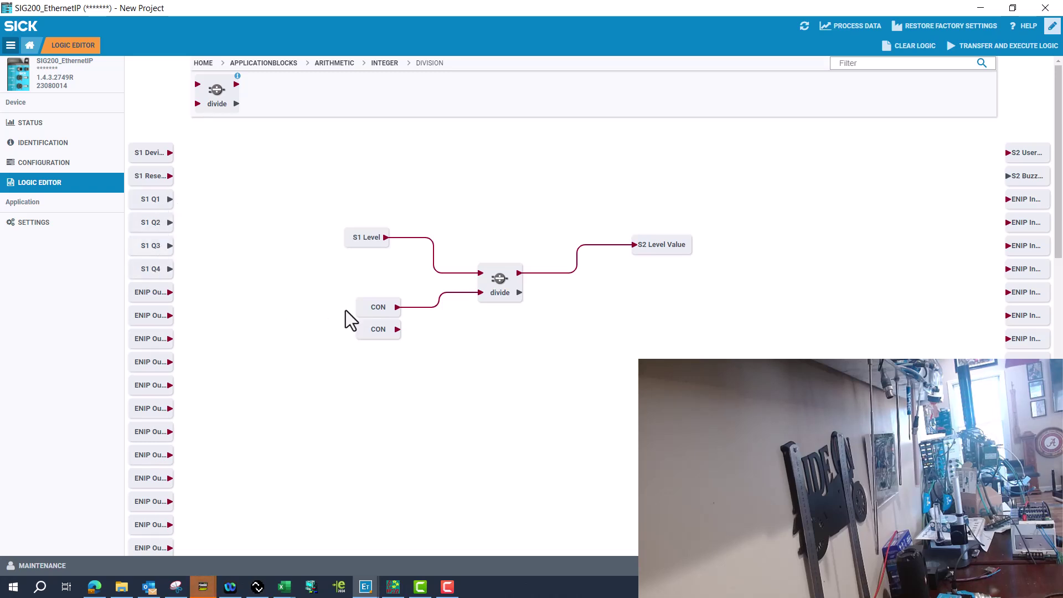
drag(506, 285, 521, 252)
drag(358, 237, 351, 231)
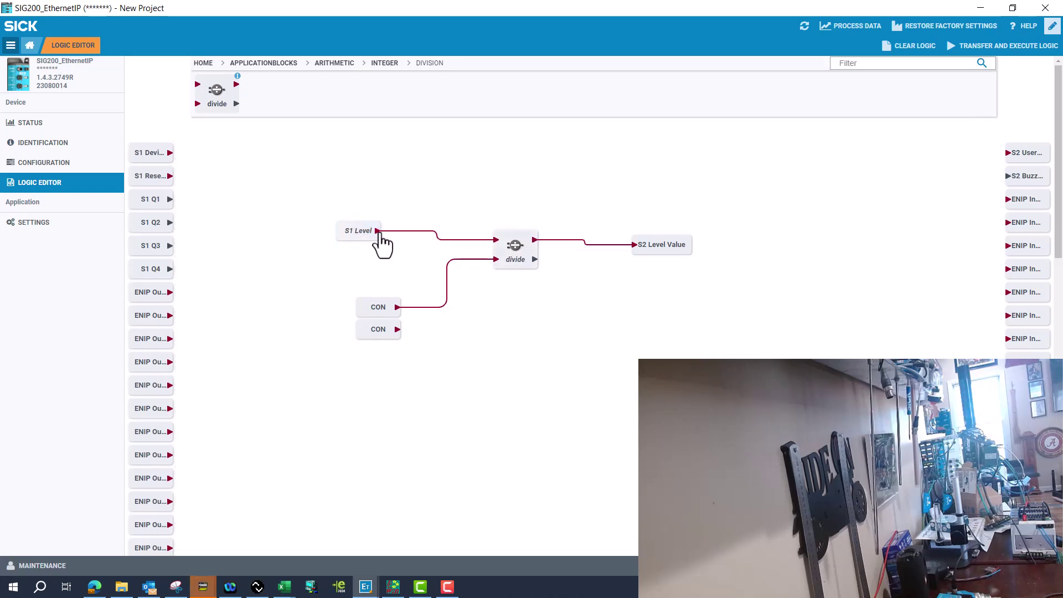
click(506, 259)
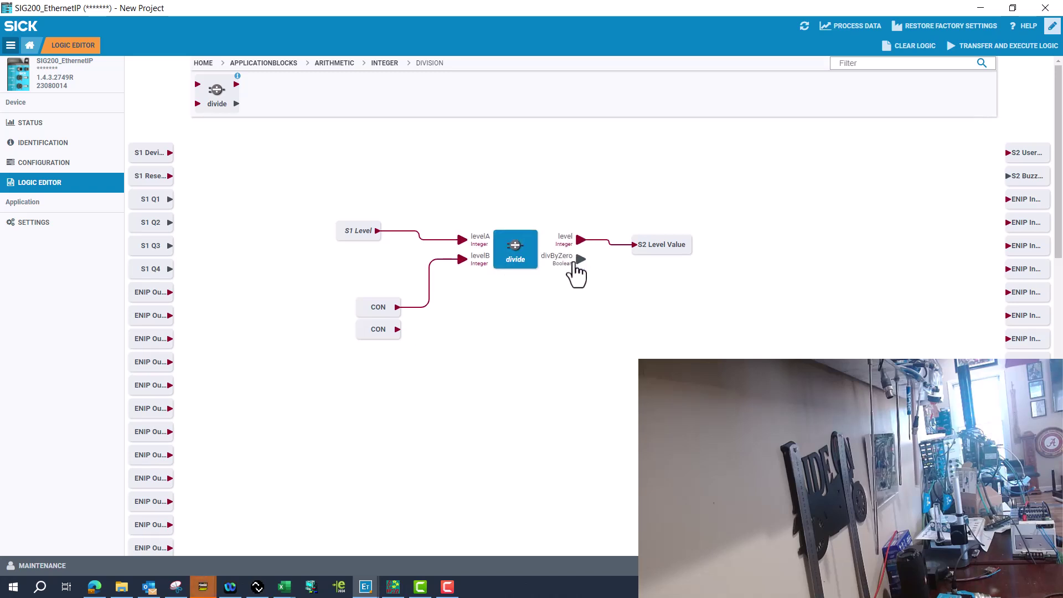
click(375, 311)
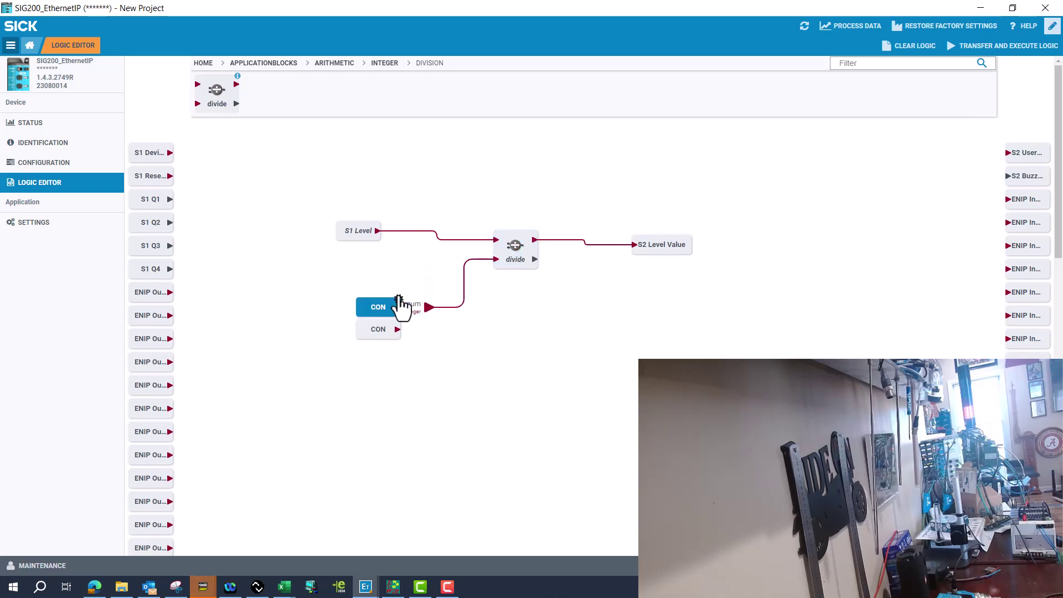
click(514, 271)
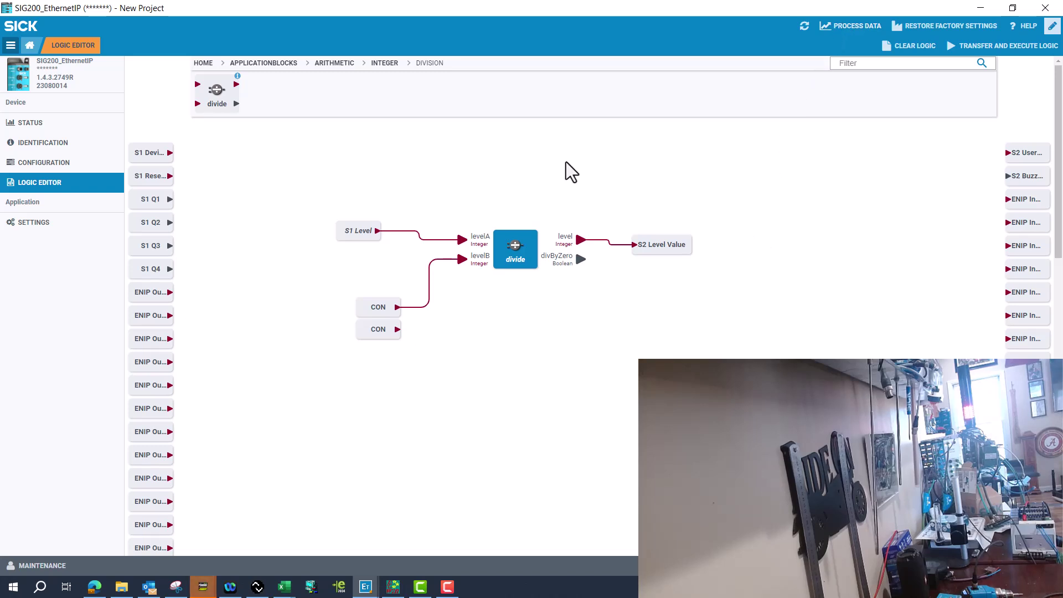
Step: Show the Process Data details with live input/output for REST, ports S1–S4 and Logic Editor
click(846, 25)
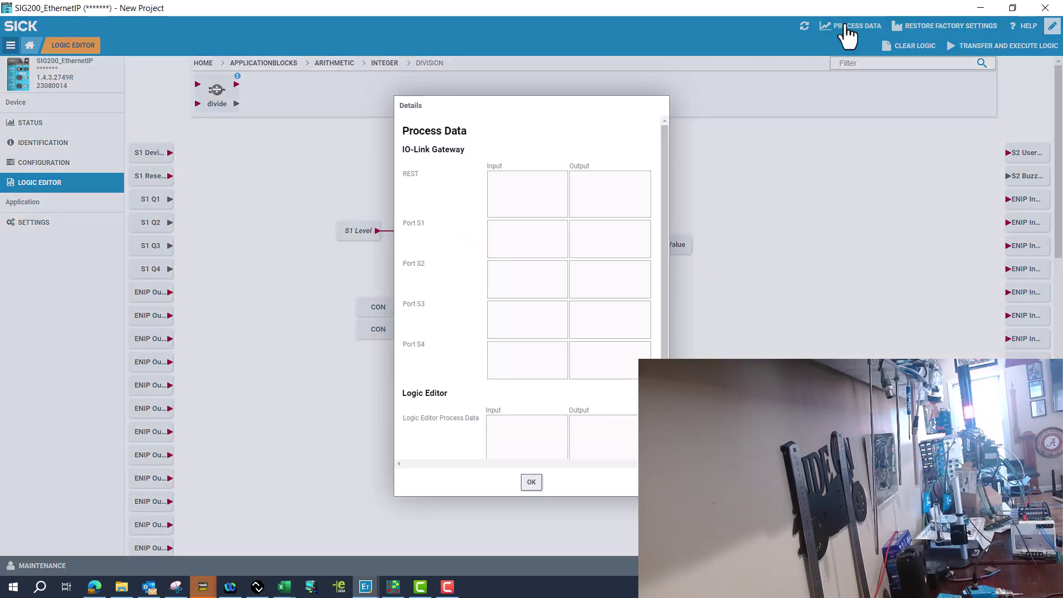